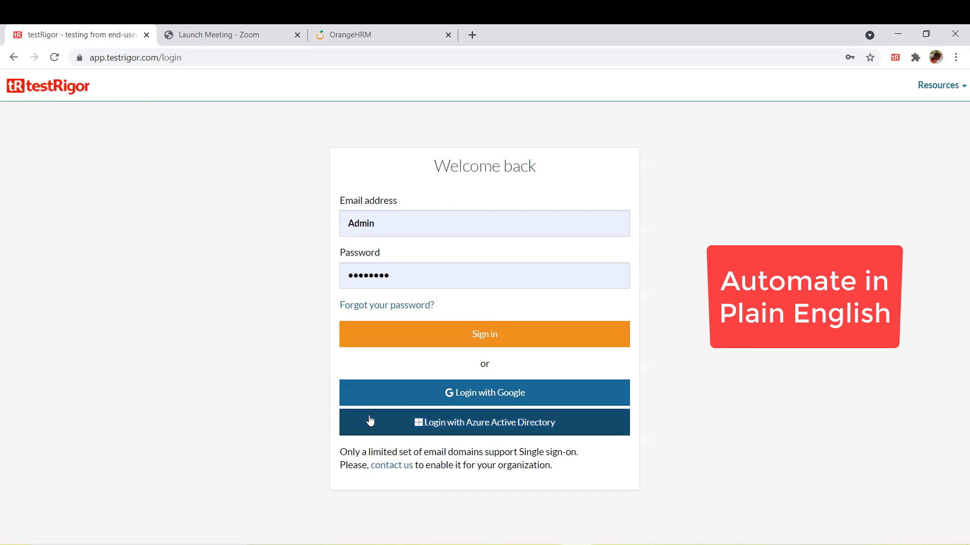
Step: Replace the autofilled Admin text with the saved account email and clear the password
left_click(383, 228)
key("ctrl+a")
key("BackSpace")
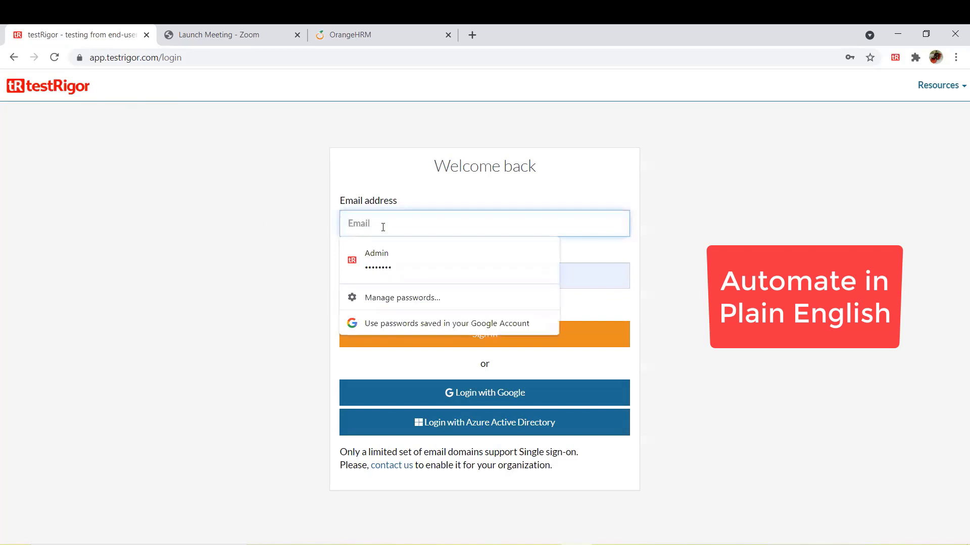
type("r")
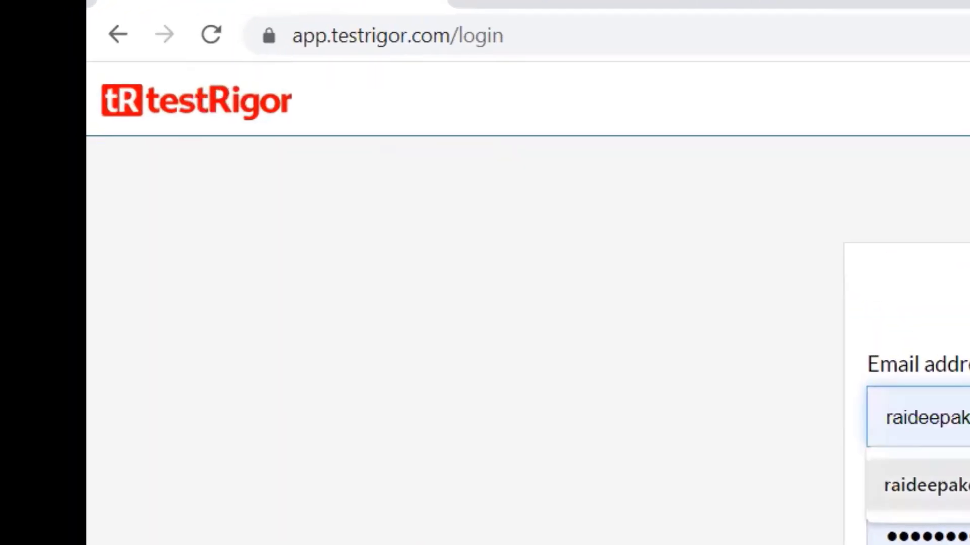
key("Return")
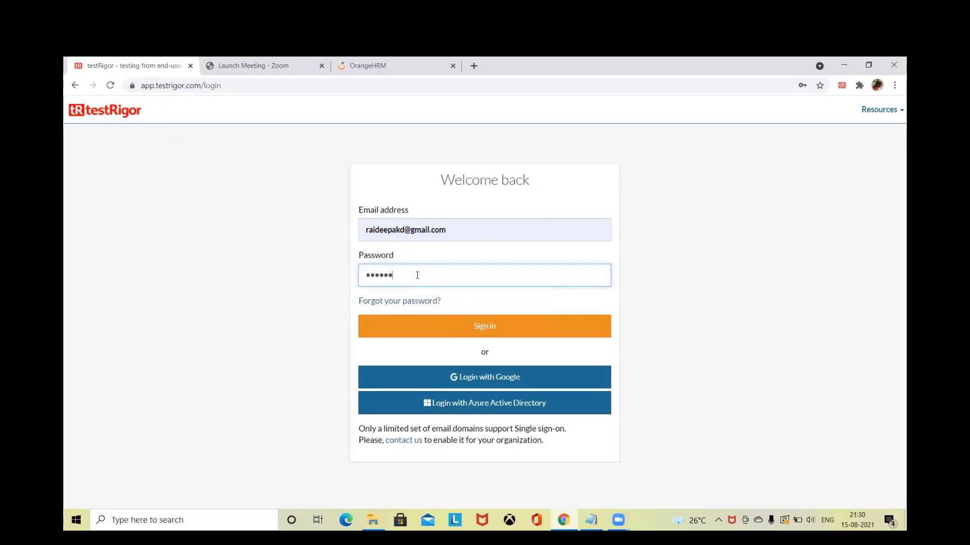
key("ctrl+a")
key("BackSpace")
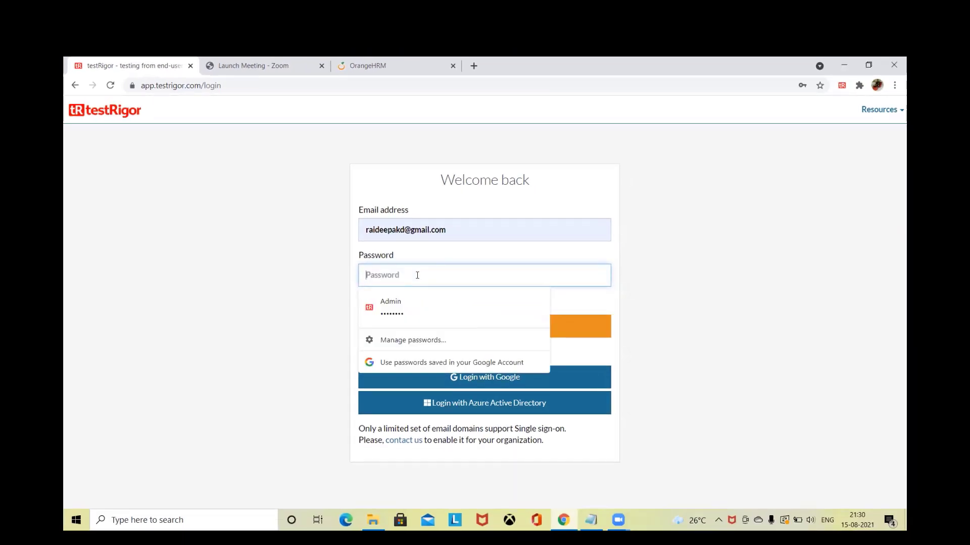
type("****")
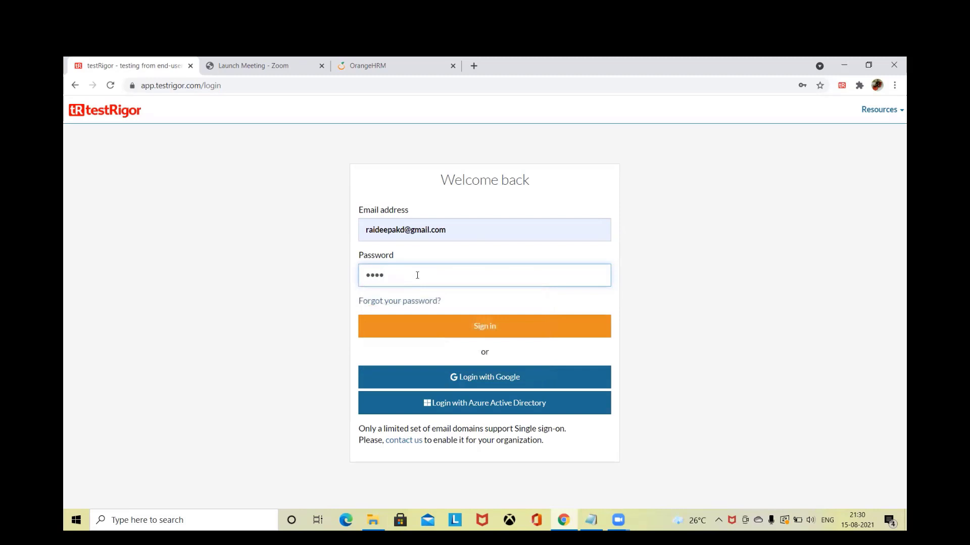
type("*****")
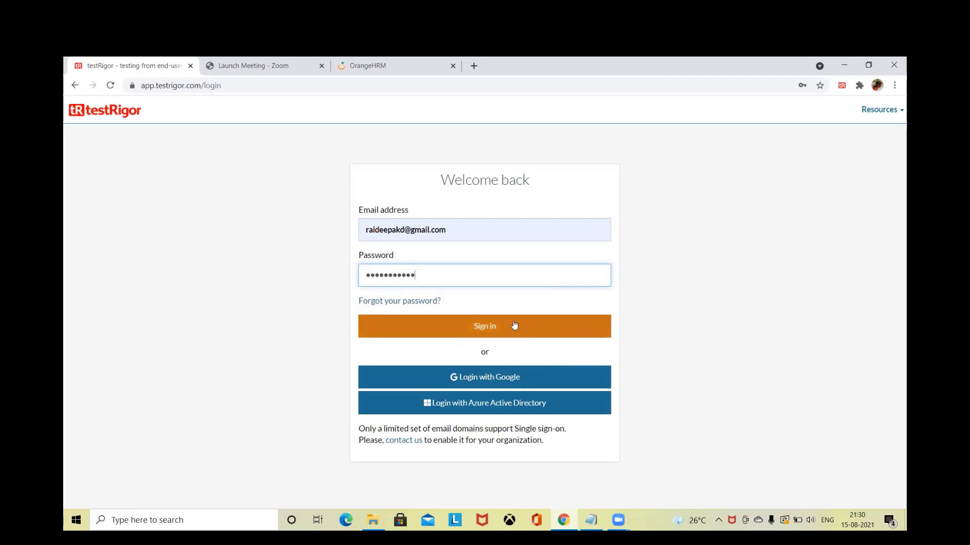
Step: Sign in to testRigor and name the new test suite Test_demo
left_click(512, 326)
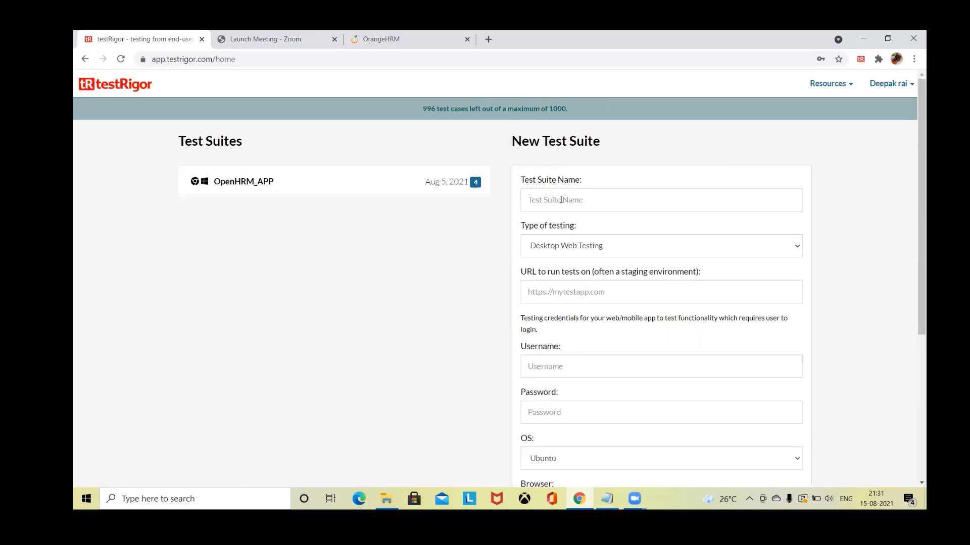
left_click(556, 201)
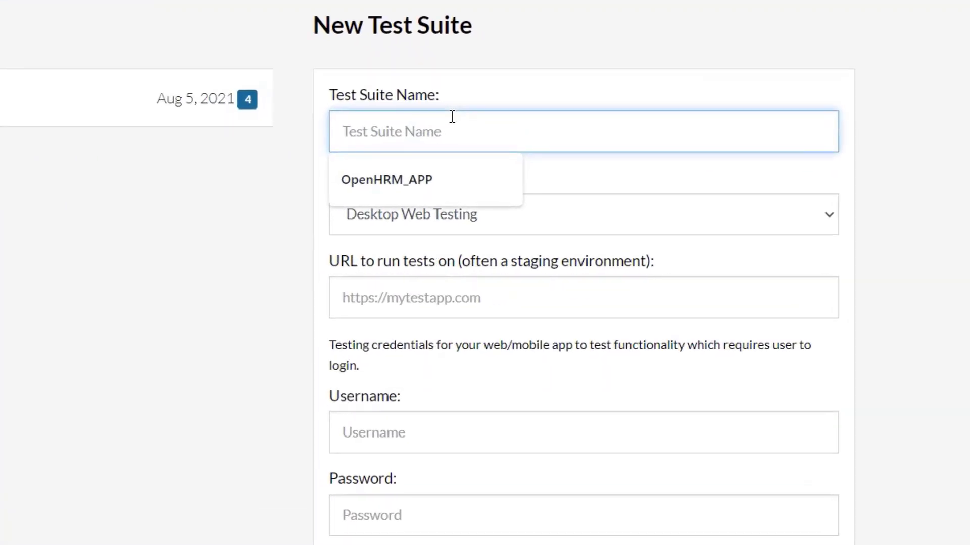
type("T")
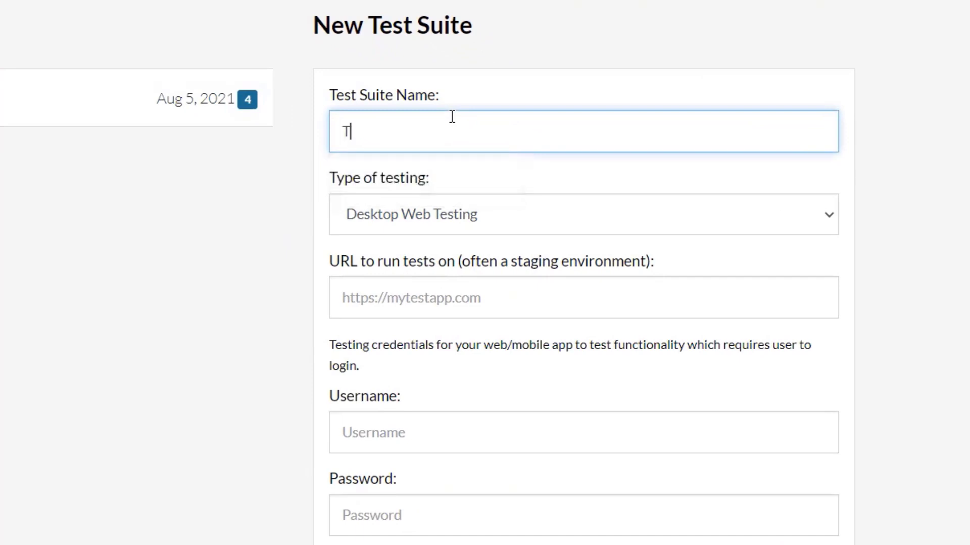
type("est_demo")
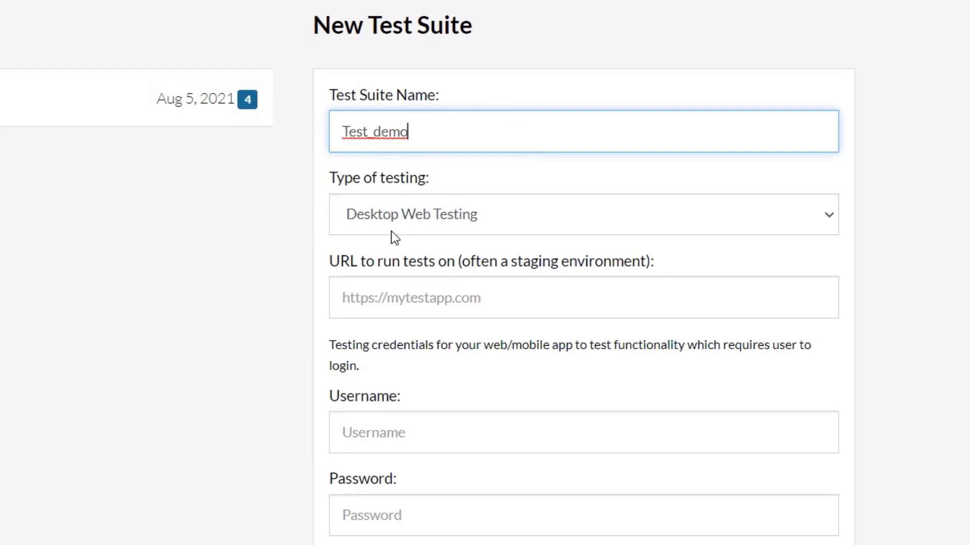
left_click(460, 215)
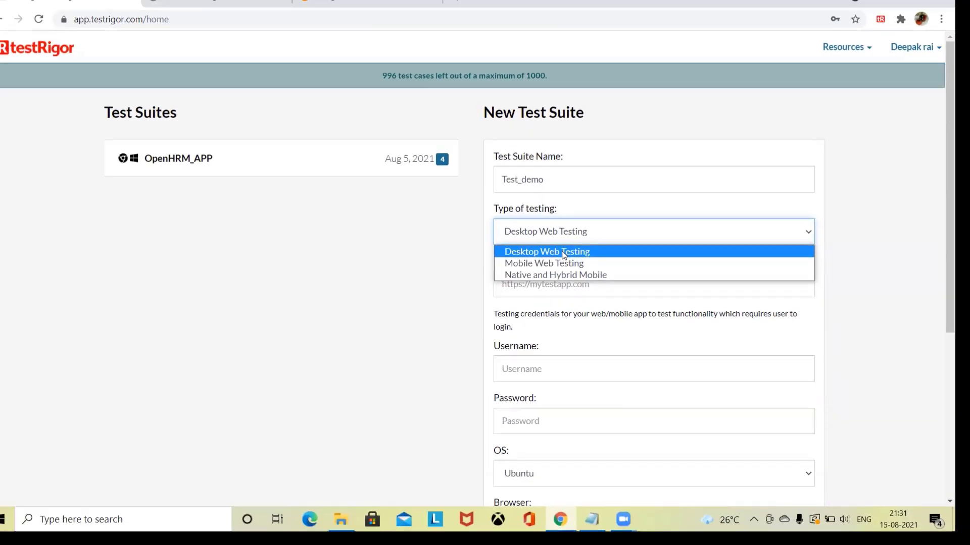
left_click(574, 257)
left_click(555, 283)
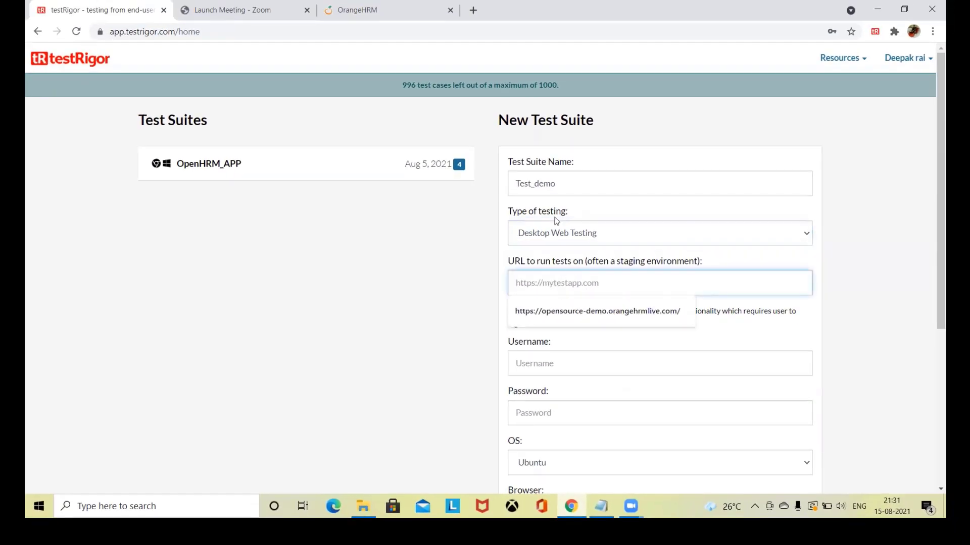
left_click(359, 11)
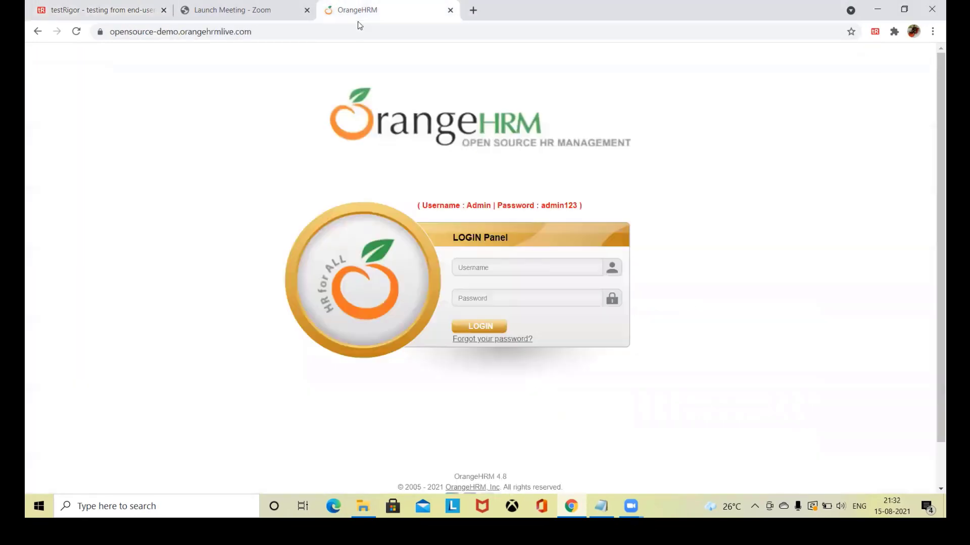
left_click(251, 31)
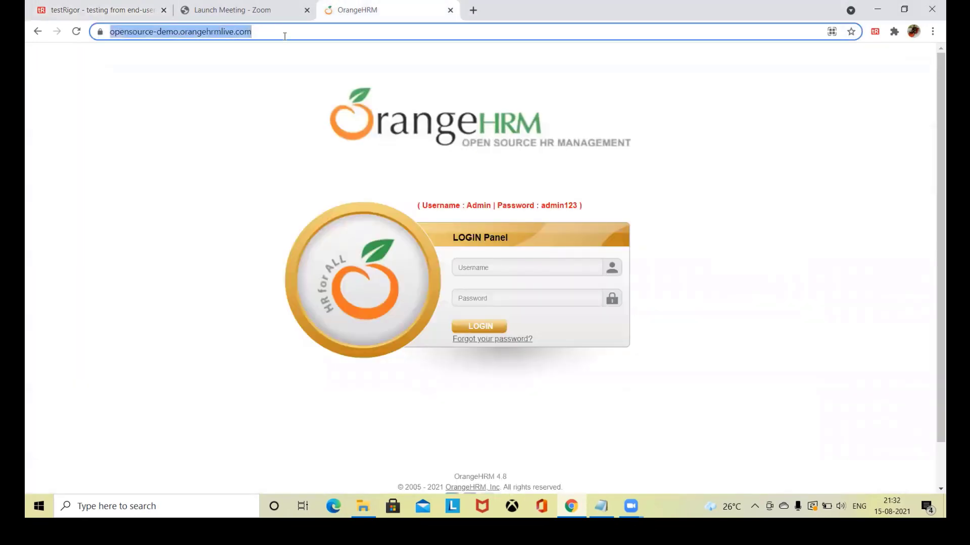
key("ctrl+c")
left_click(99, 10)
key("ctrl+v")
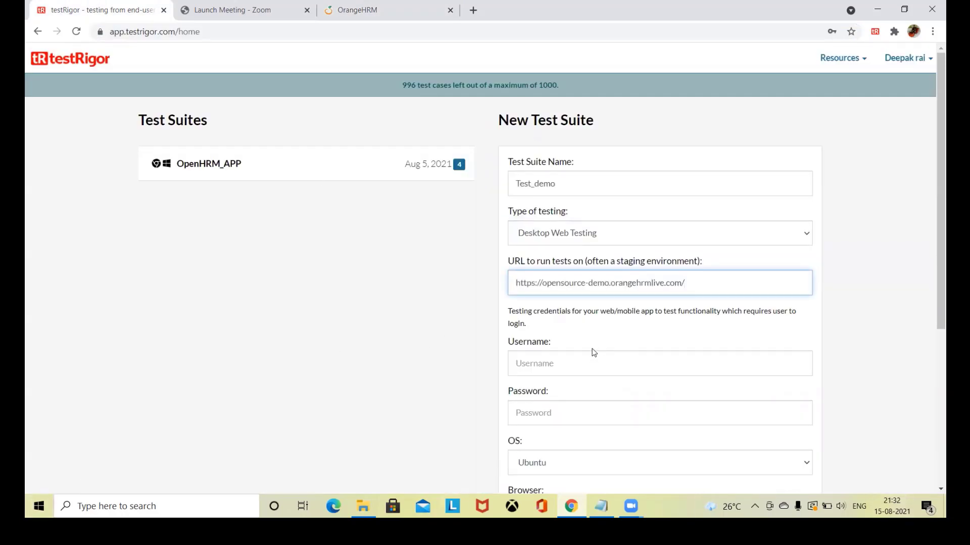
left_click(559, 363)
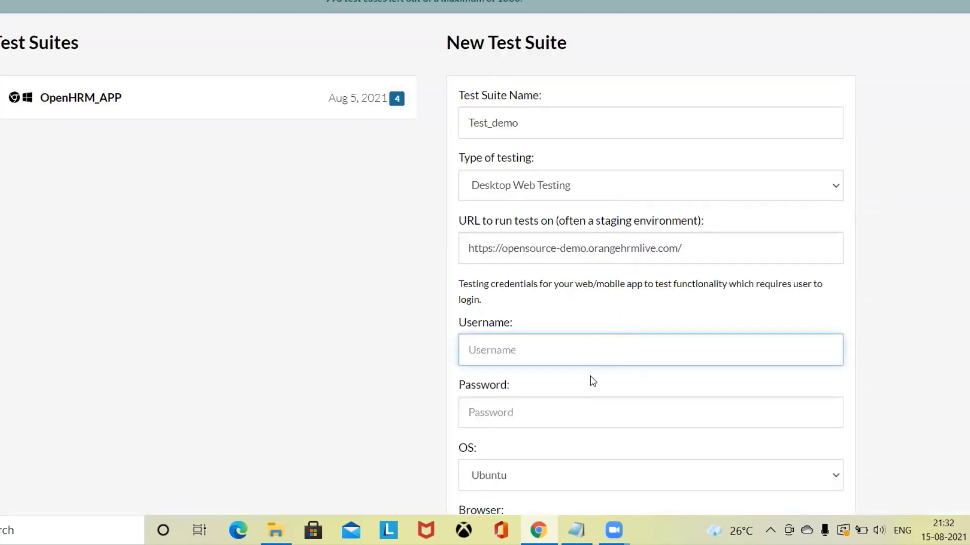
type("Admin")
left_click(577, 409)
type("admin123")
scroll(539, 447, "down", 2)
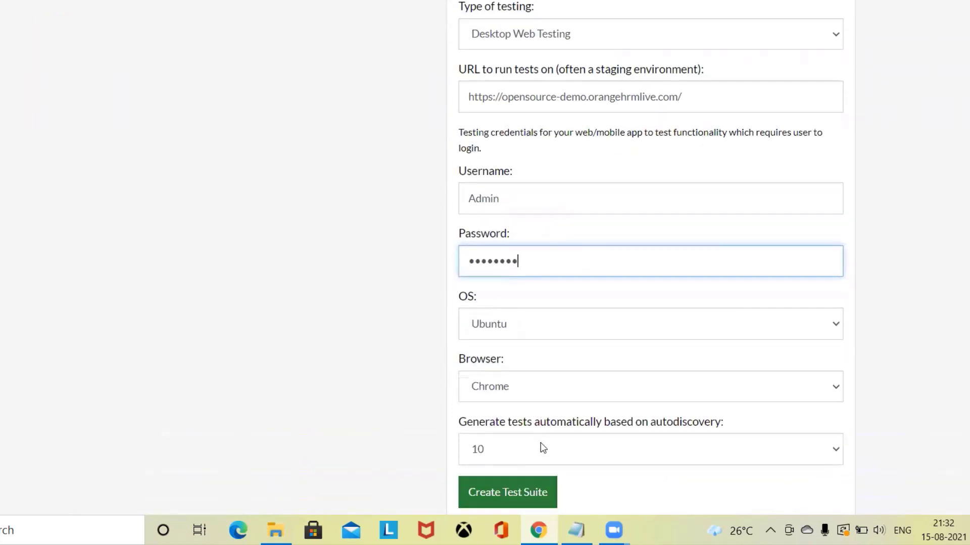
left_click(553, 332)
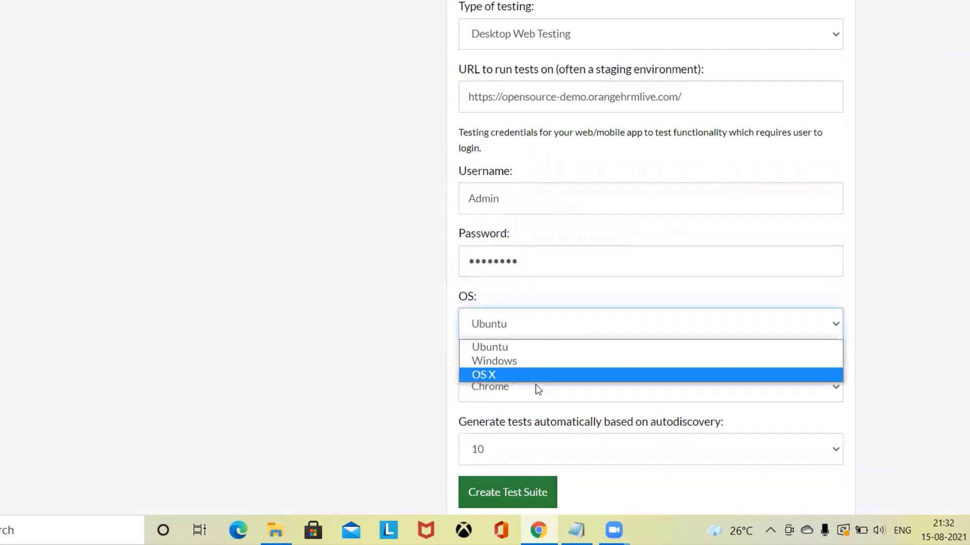
left_click(524, 364)
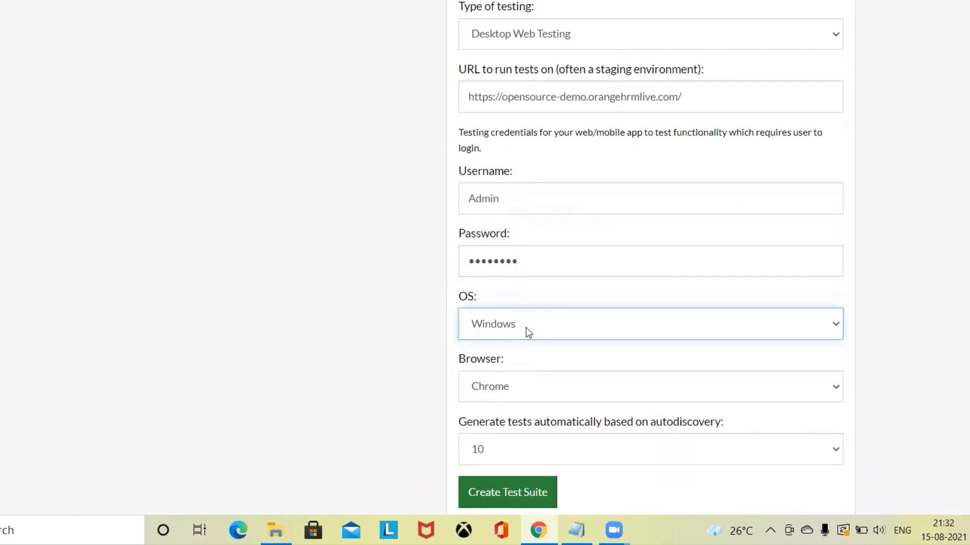
left_click(585, 334)
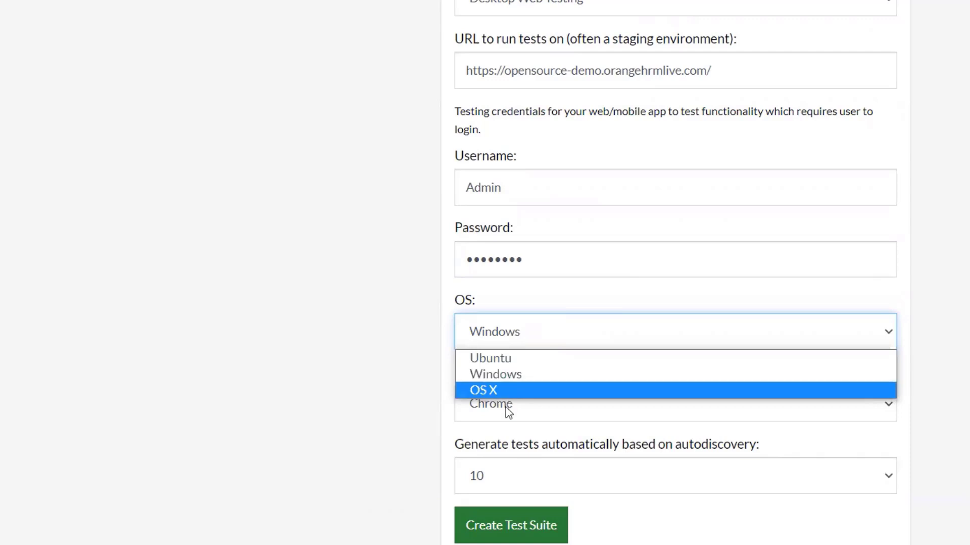
left_click(359, 405)
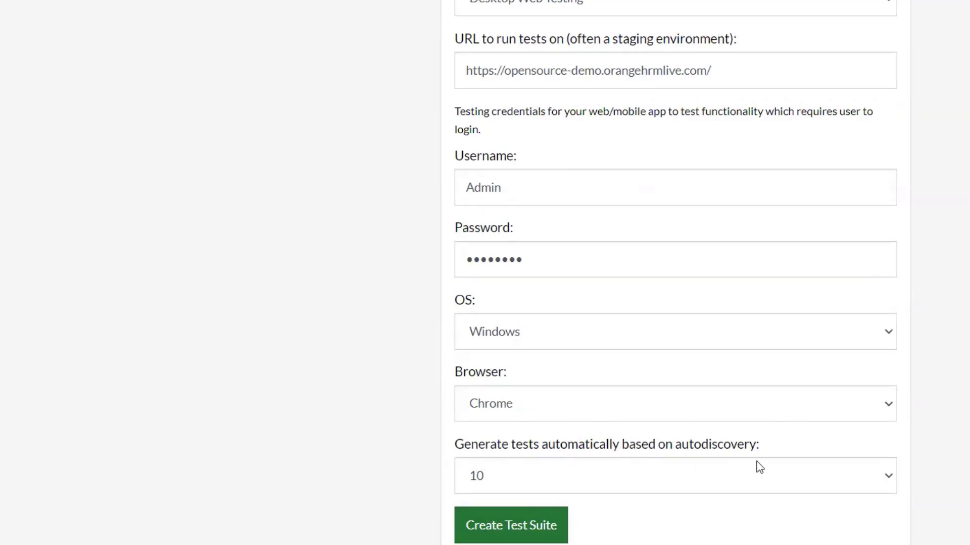
Step: Keep 10 autodiscovery tests and create the Test_demo suite
left_click(727, 478)
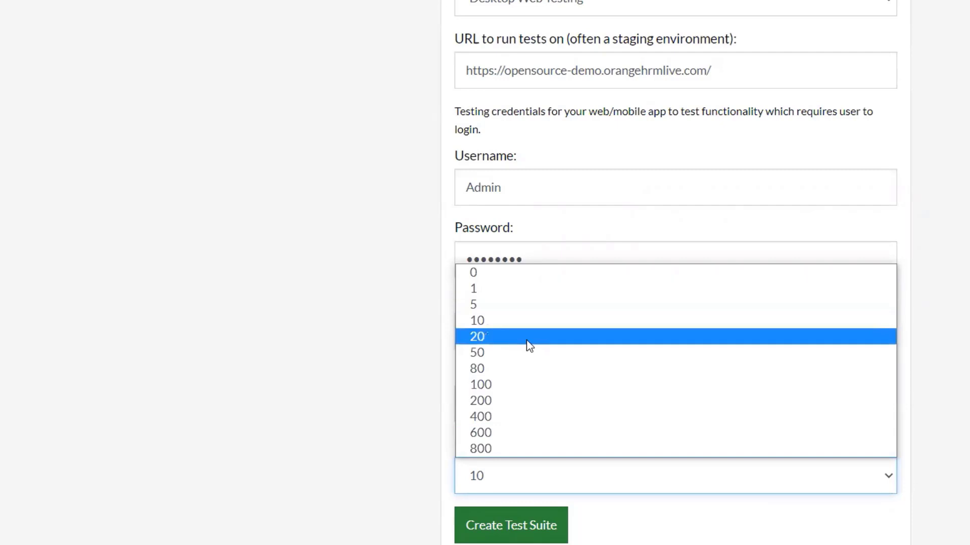
left_click(507, 320)
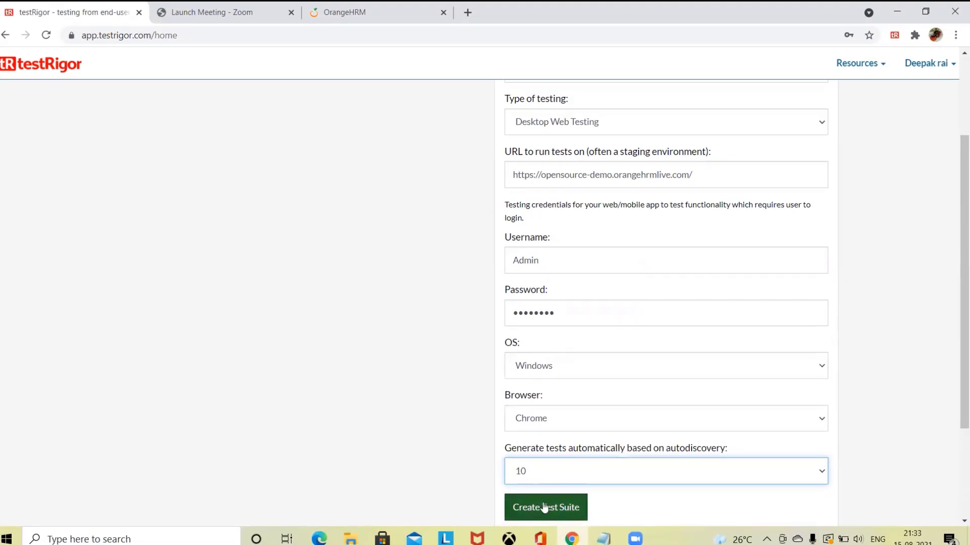
left_click(538, 510)
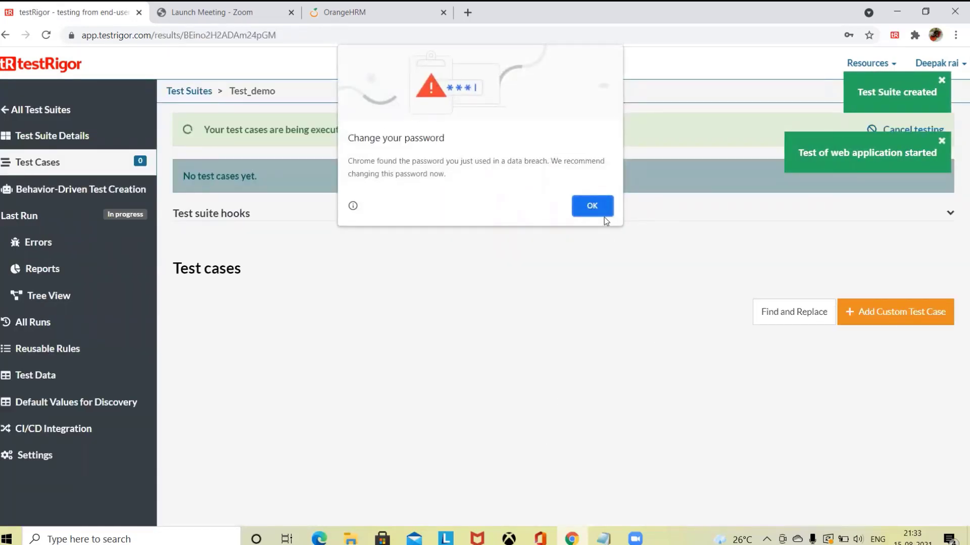
Step: Dismiss the password breach warning and open the OpenHRM_APP suite's details with its five test cases
left_click(593, 206)
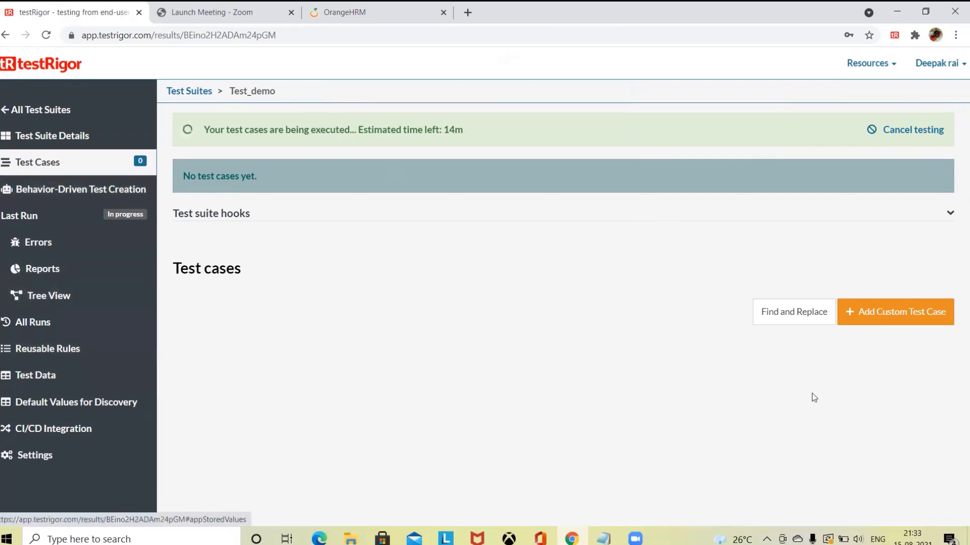
left_click(28, 323)
left_click(947, 214)
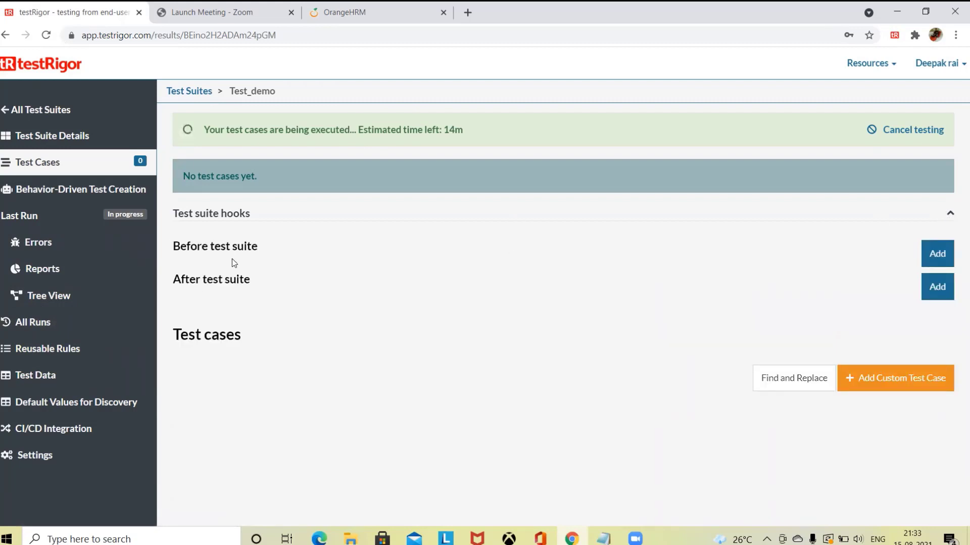
left_click(950, 214)
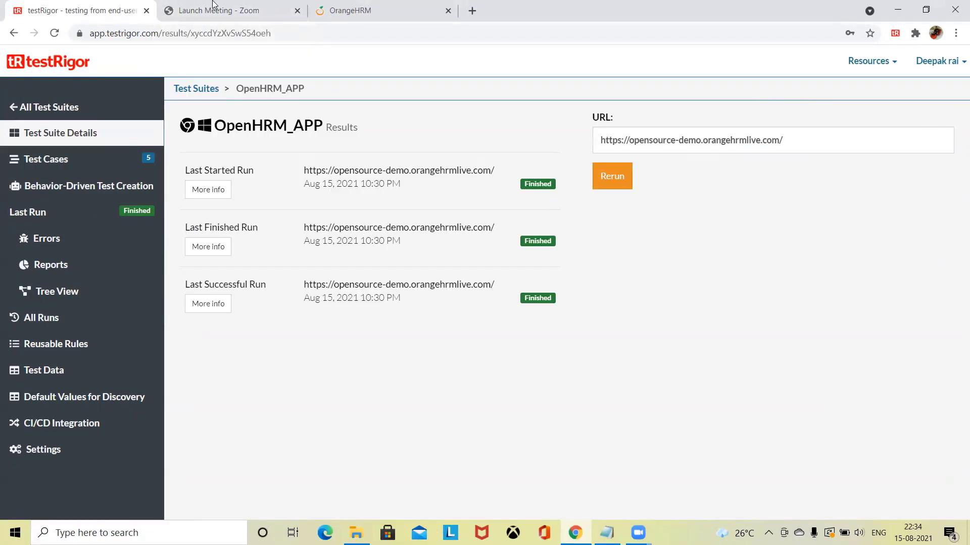
Step: On the OrangeHRM tab, start a testRigor extension recording described as 'add candidate3'
left_click(350, 10)
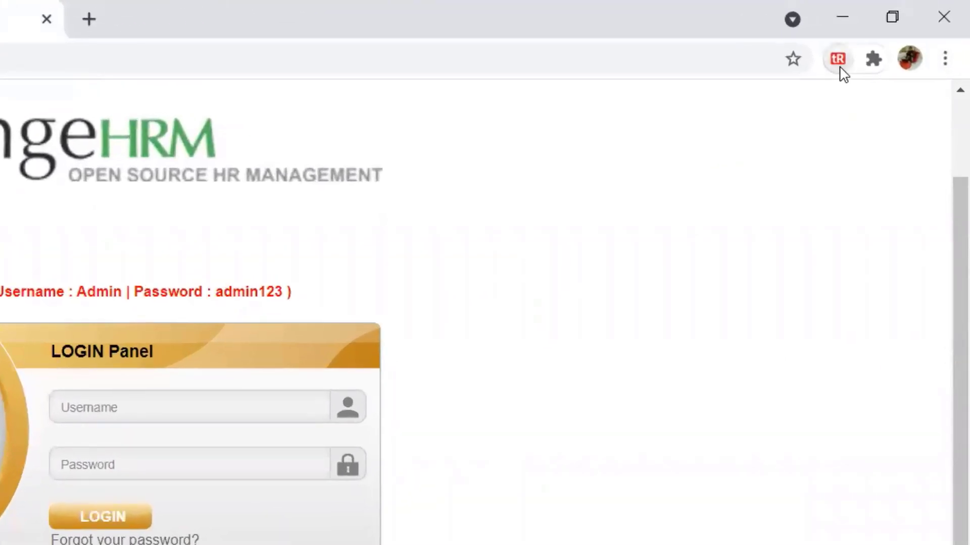
left_click(837, 60)
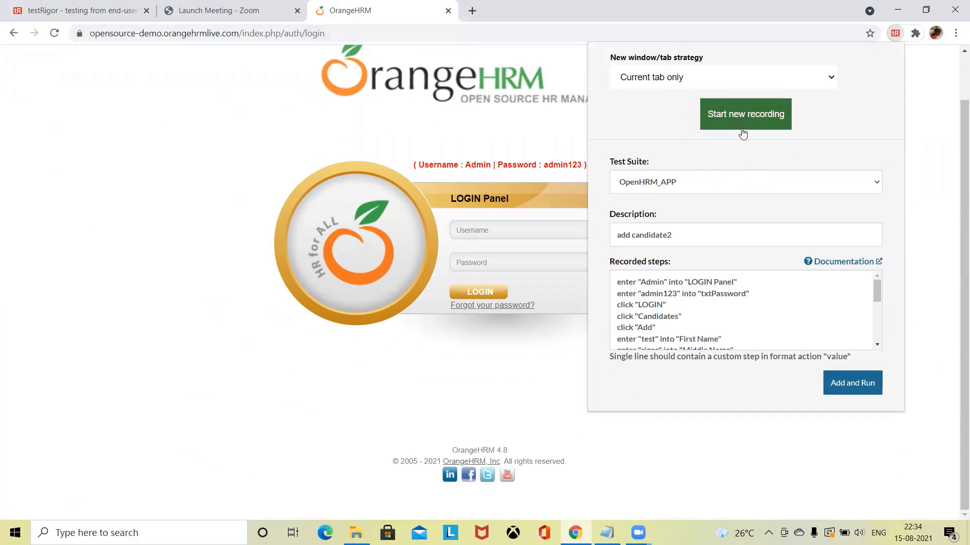
left_click(694, 236)
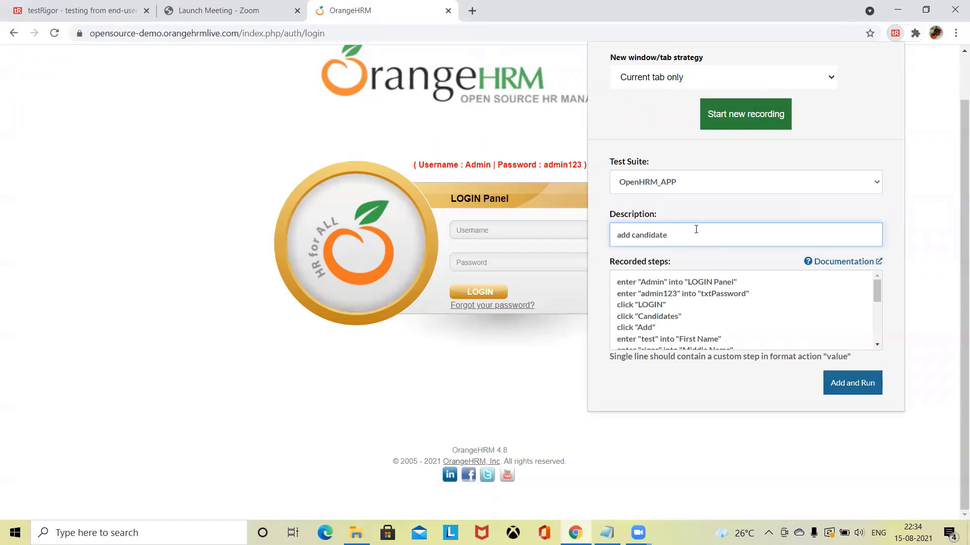
left_click(755, 119)
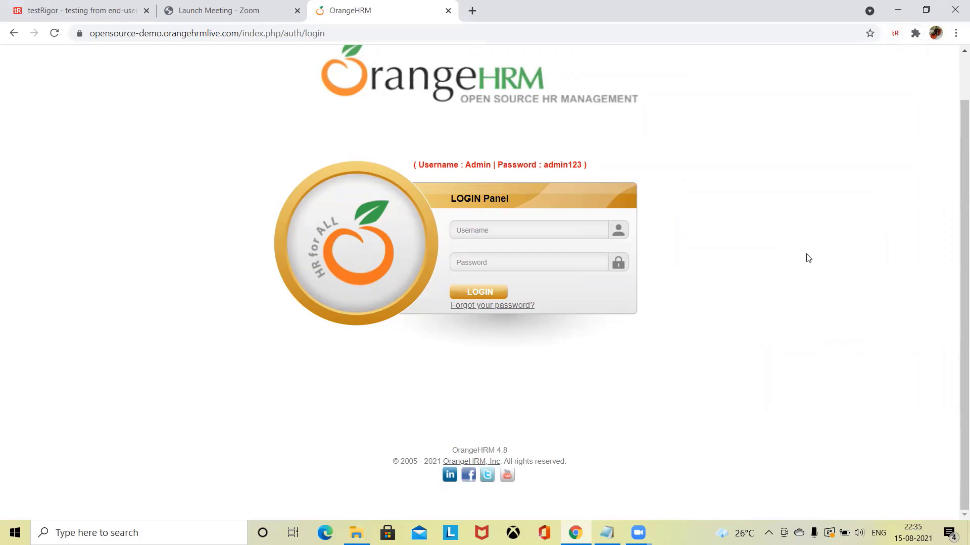
Step: Log in to OrangeHRM as the demo Admin and dismiss both browser password popups
left_click(519, 229)
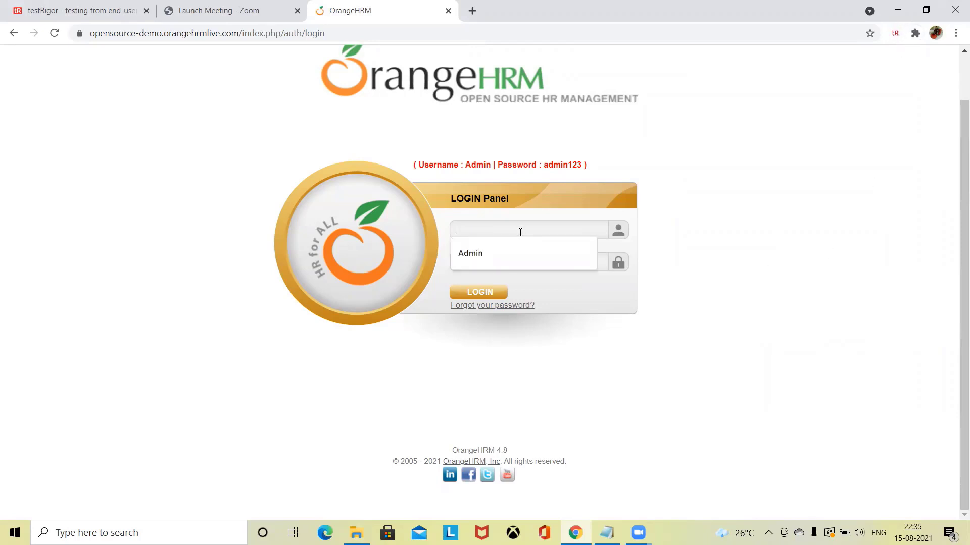
left_click(508, 250)
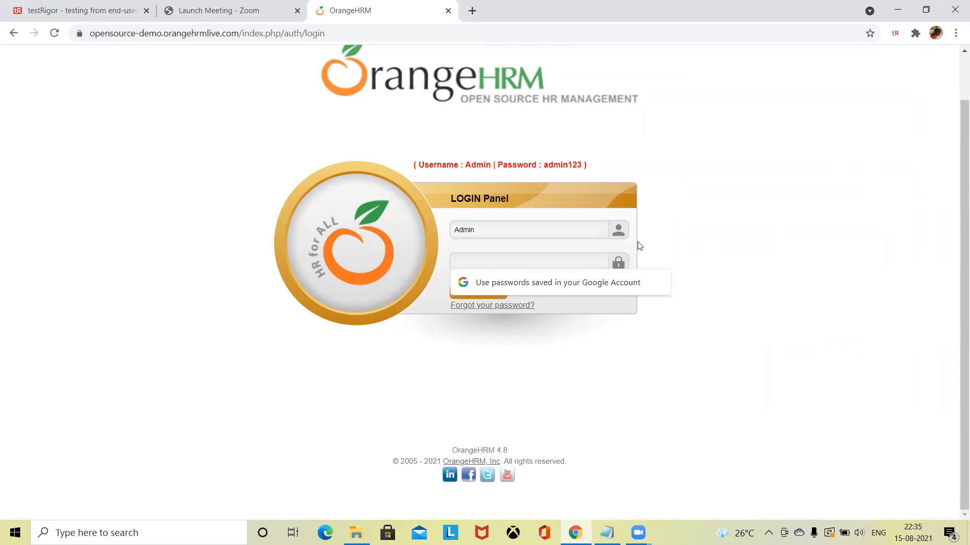
type("a")
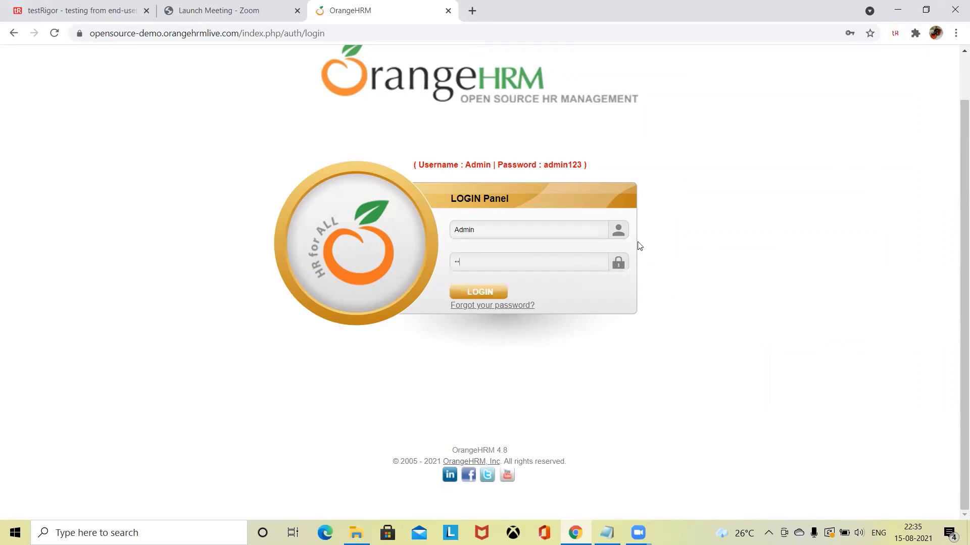
key("BackSpace")
key("BackSpace")
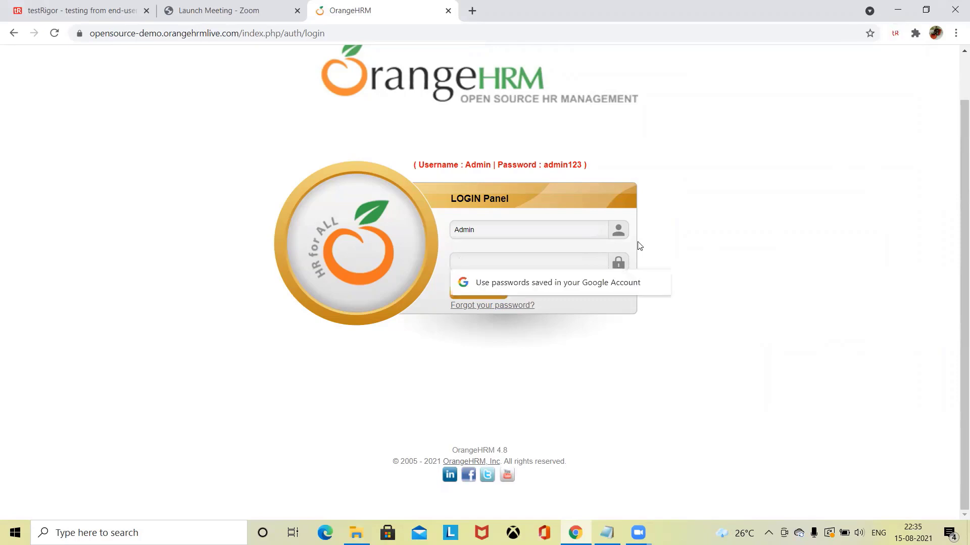
type("a")
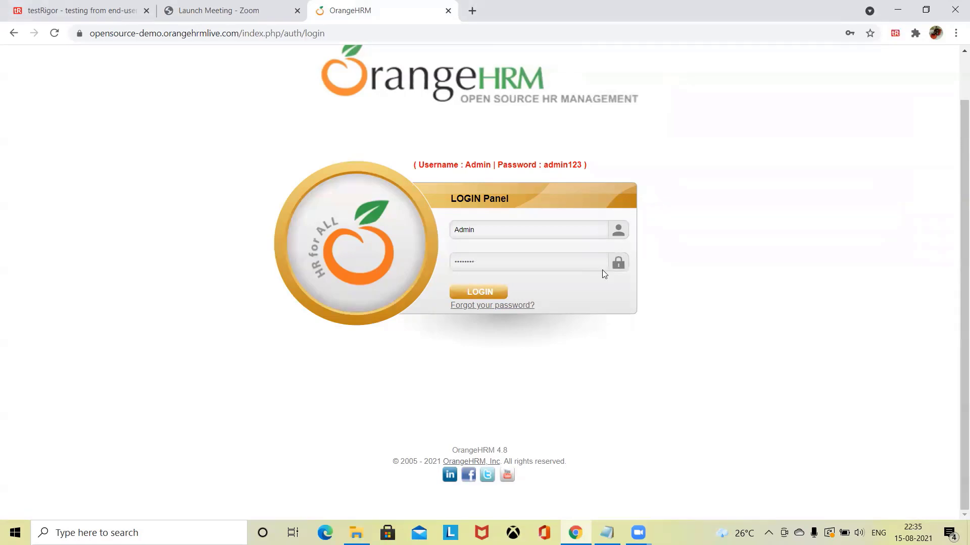
left_click(492, 293)
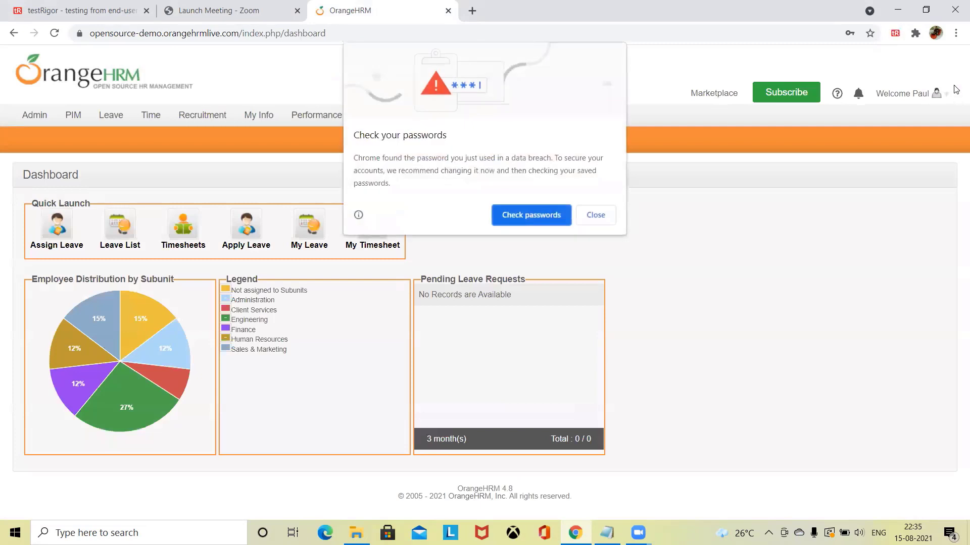
left_click(596, 215)
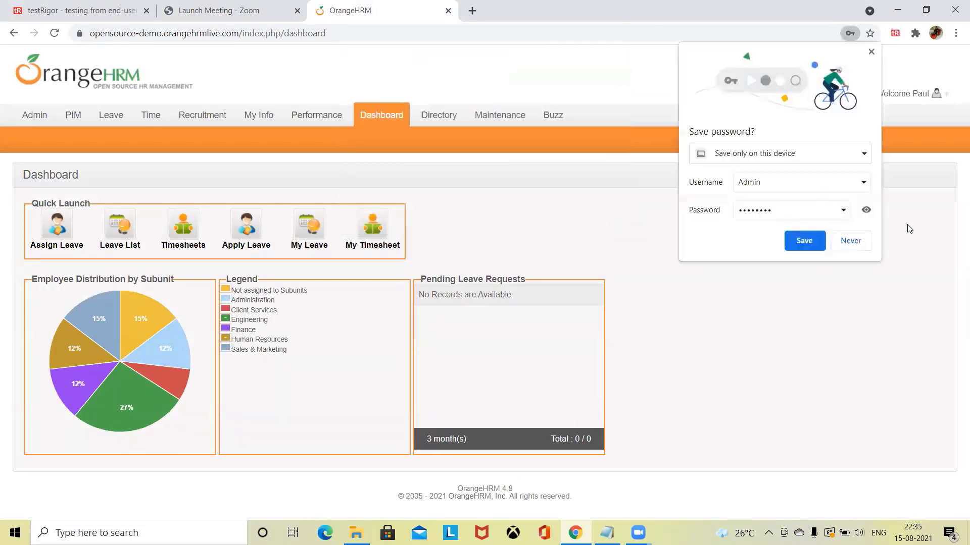
left_click(849, 240)
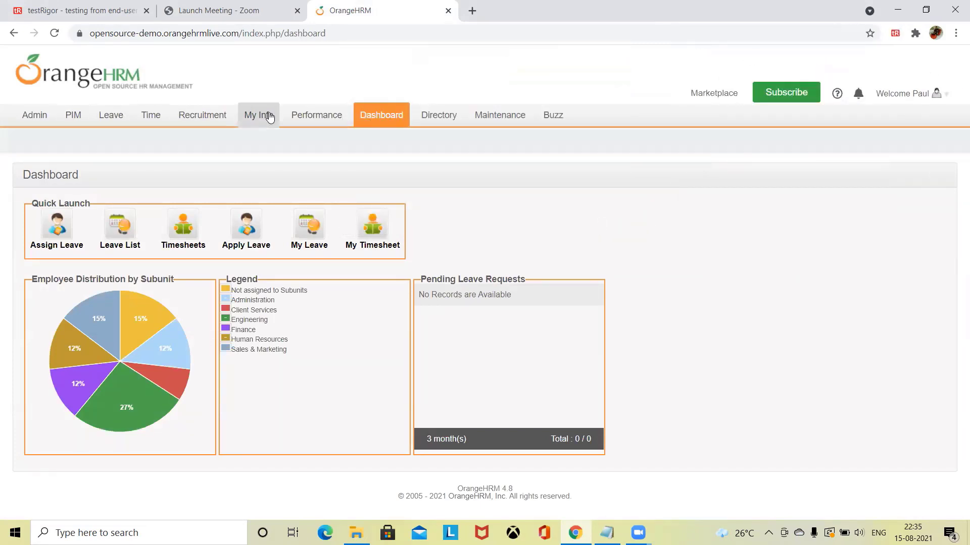
mouse_move(201, 116)
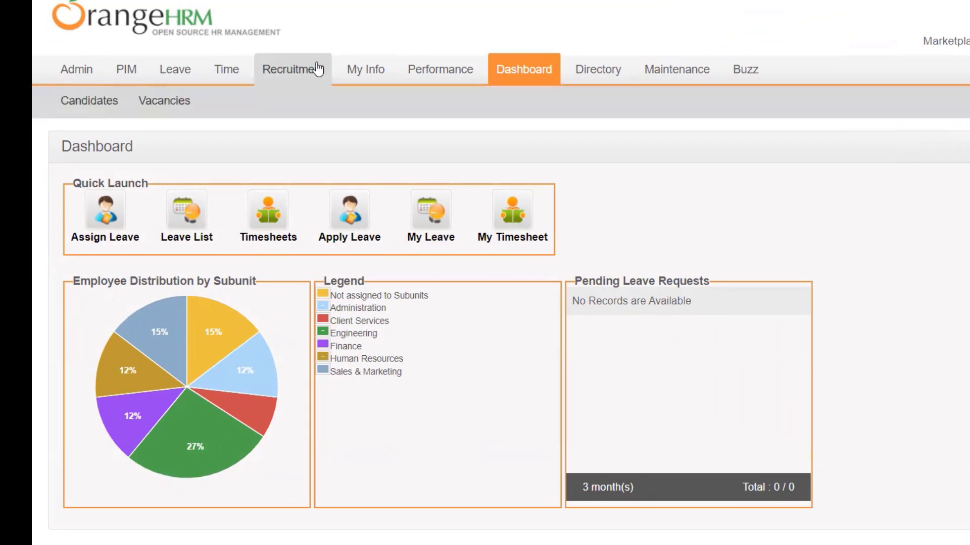
mouse_move(292, 68)
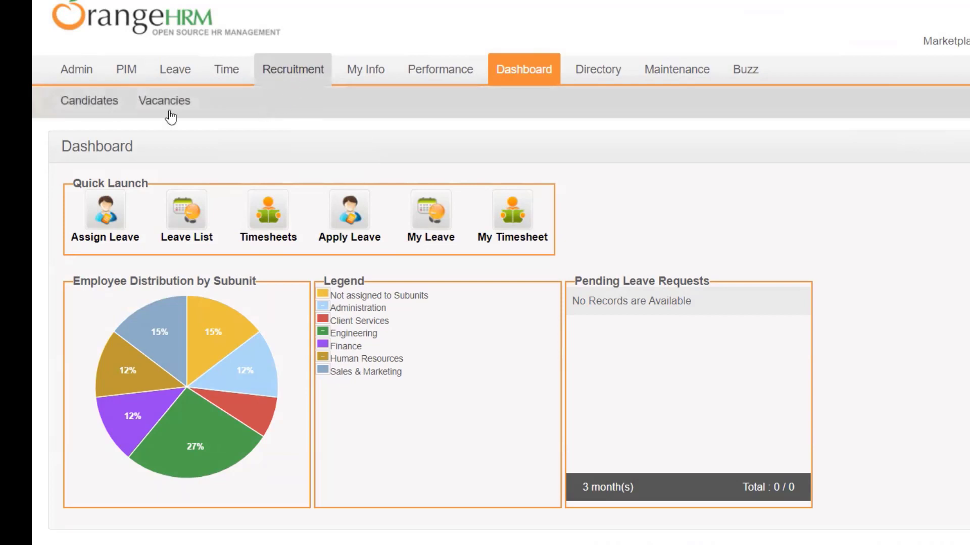
Step: Start a new candidate under Recruitment Candidates and enter the name test rigor demo2
left_click(97, 106)
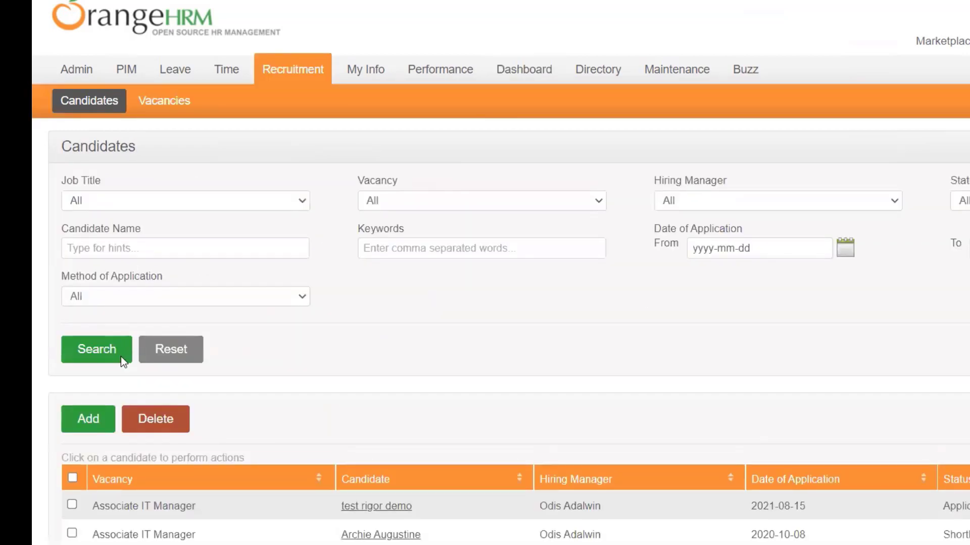
scroll(466, 244, "down", 5)
scroll(467, 298, "down", 3)
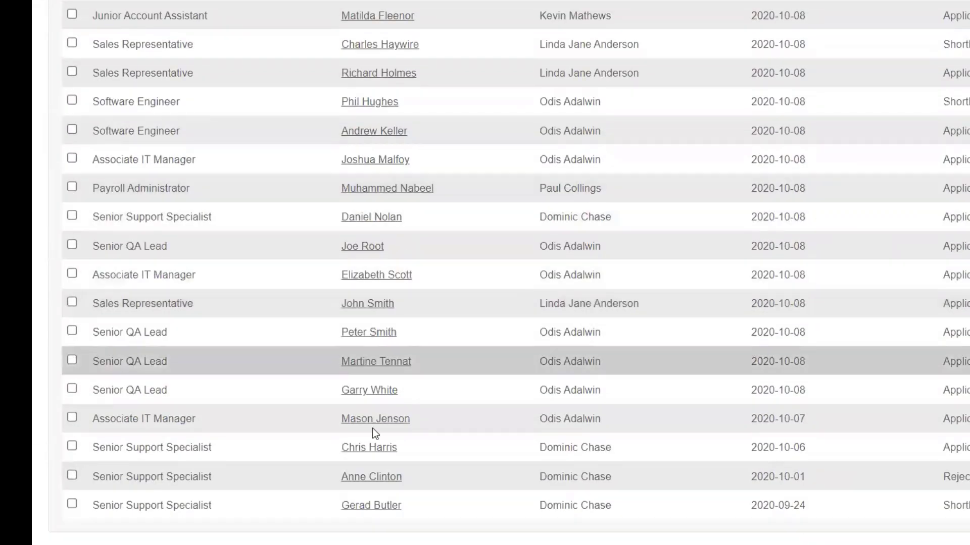
scroll(371, 428, "up", 4)
scroll(373, 388, "up", 5)
scroll(373, 387, "up", 3)
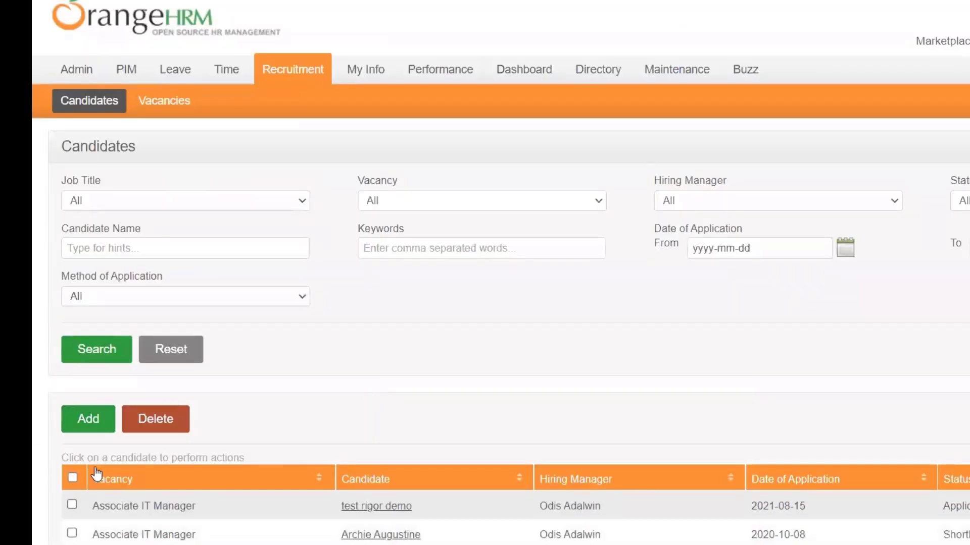
left_click(91, 423)
left_click(236, 201)
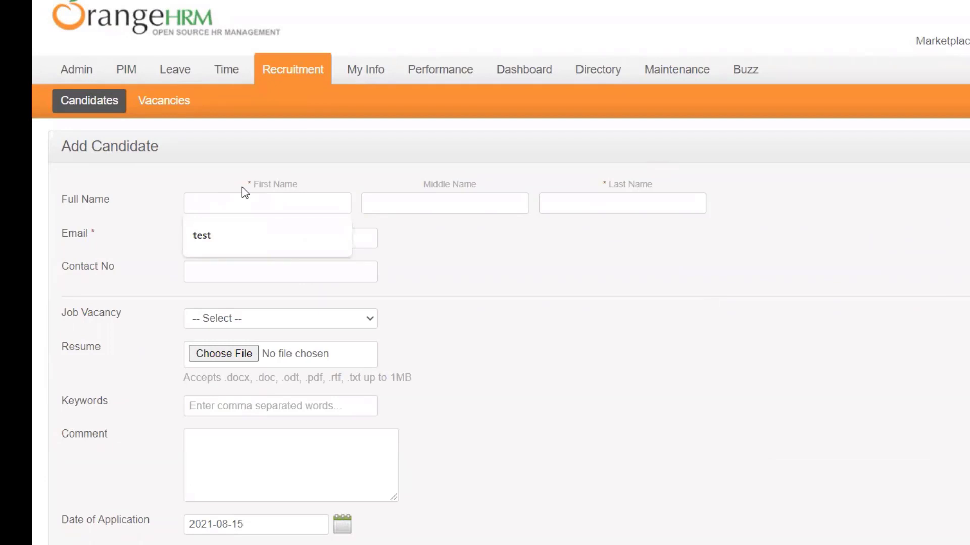
type("test")
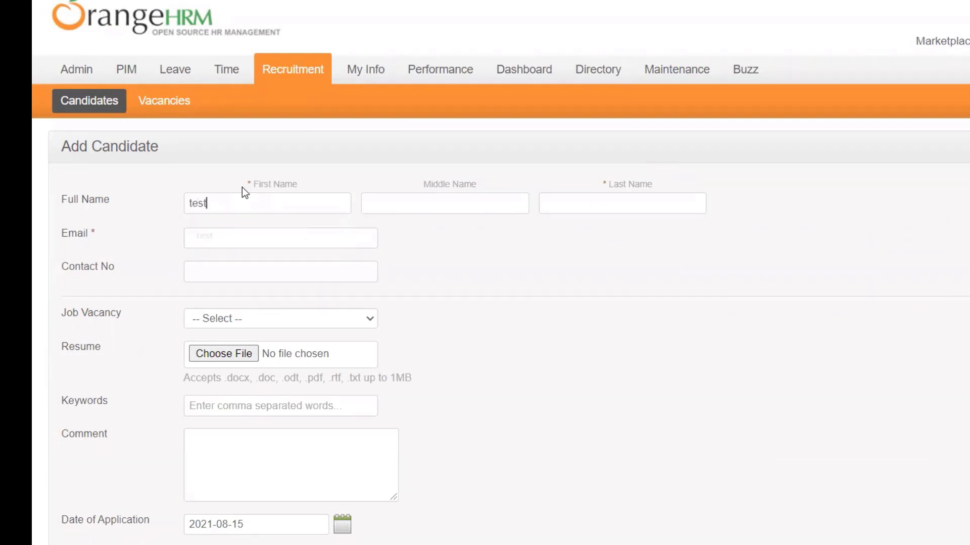
left_click(427, 202)
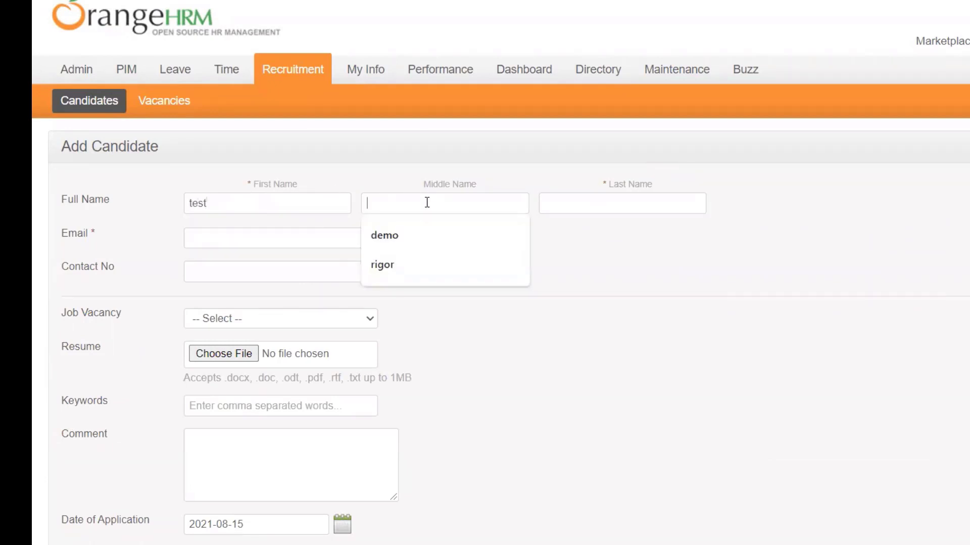
left_click(406, 267)
left_click(606, 212)
type("demo2")
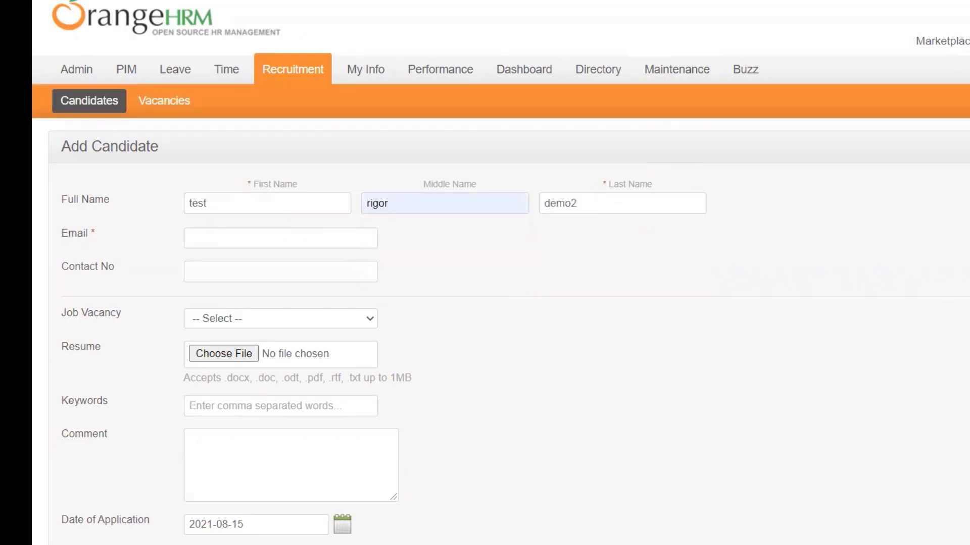
Step: Fill the email and contact number from suggestions and choose the Associate IT Manager vacancy
left_click(286, 247)
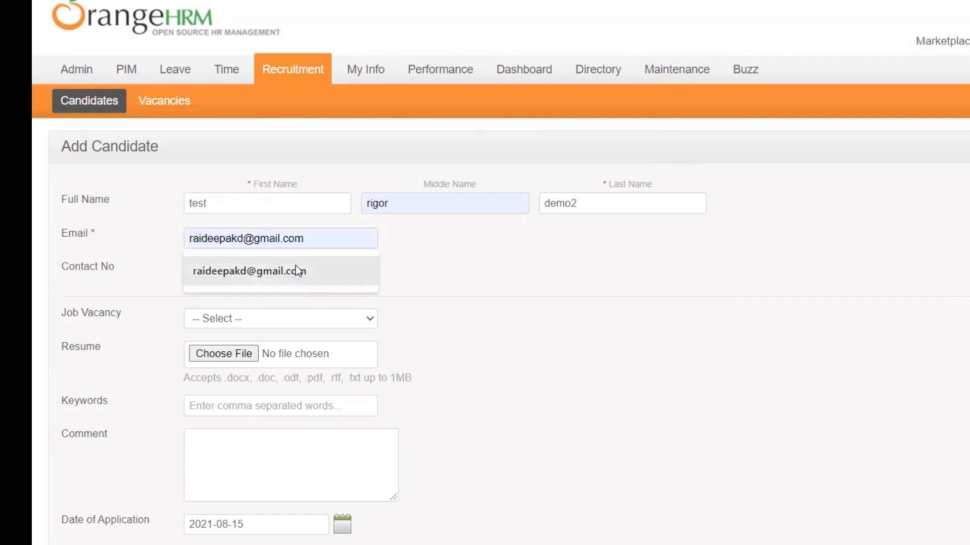
left_click(285, 271)
left_click(289, 271)
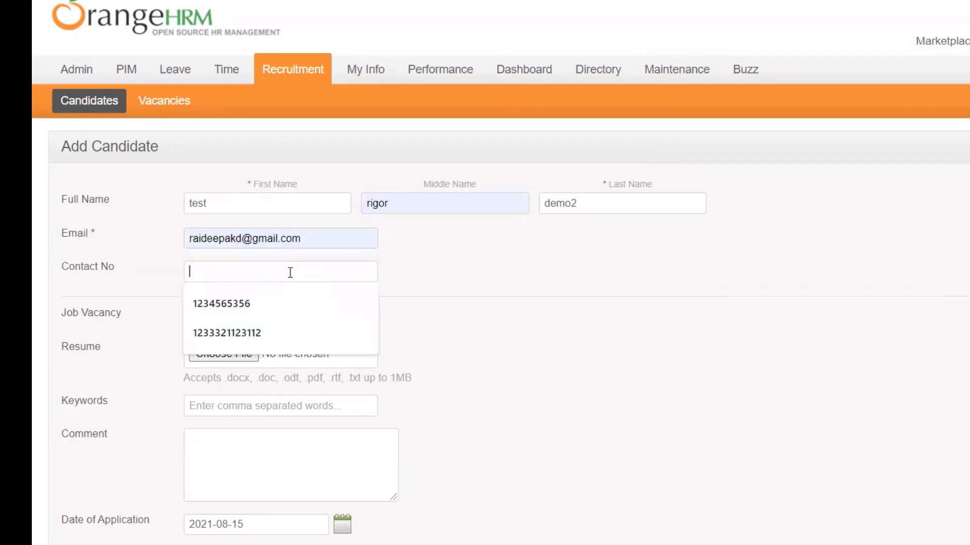
left_click(251, 306)
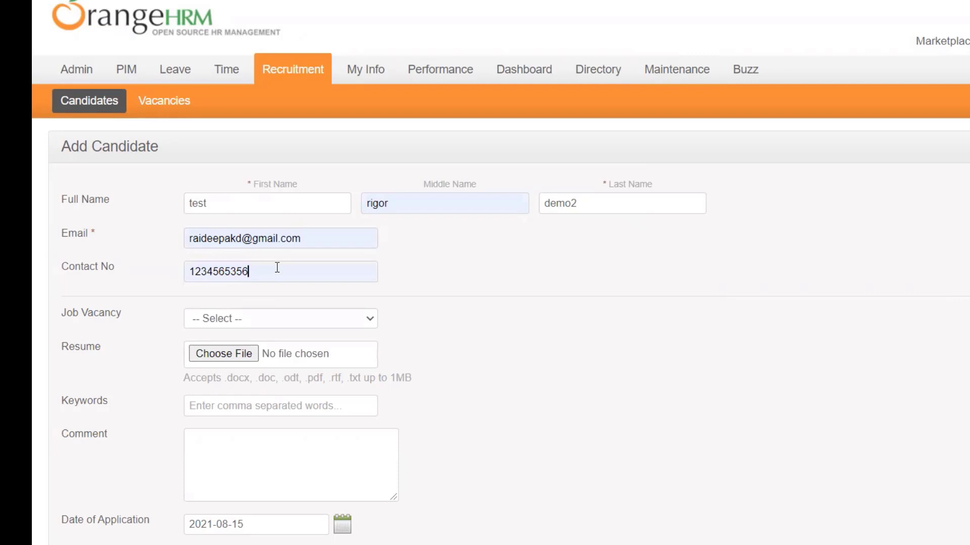
type("34")
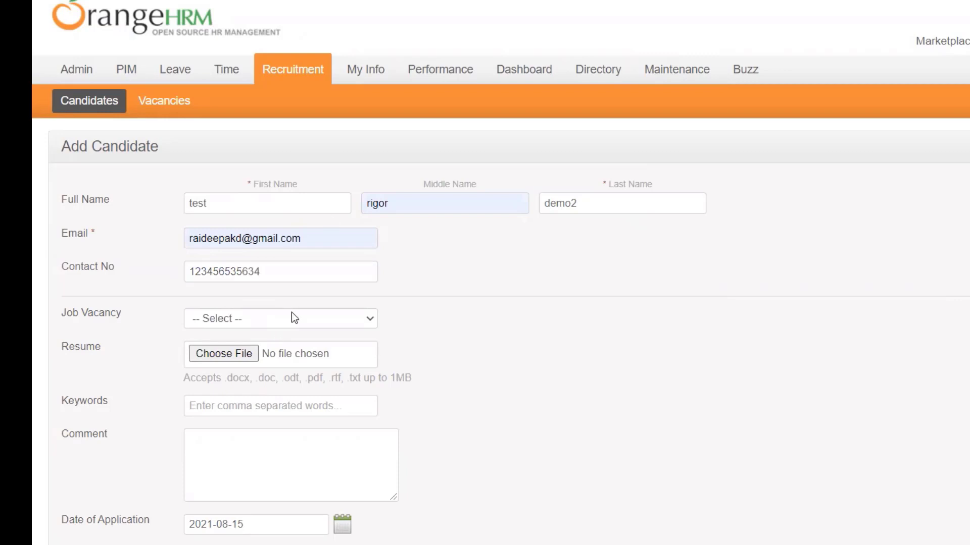
left_click(288, 318)
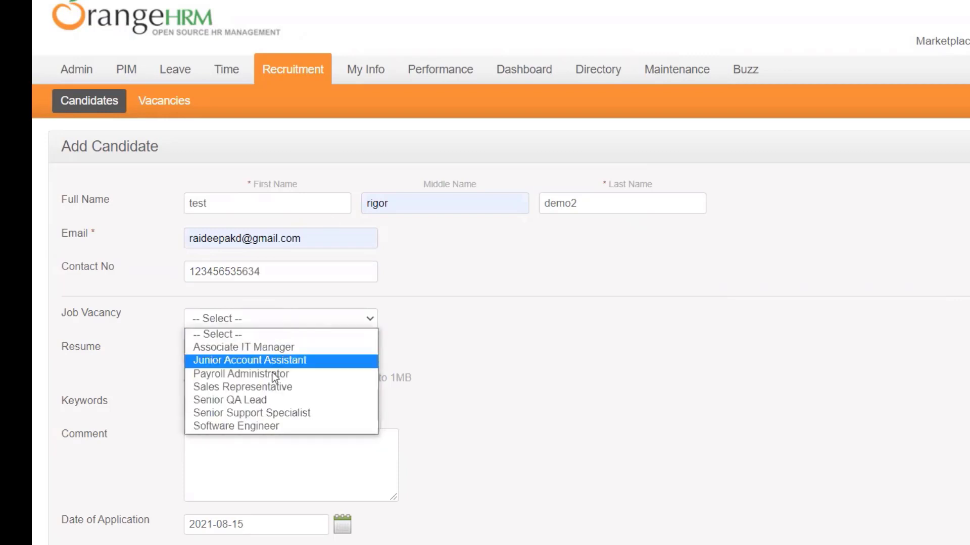
left_click(284, 349)
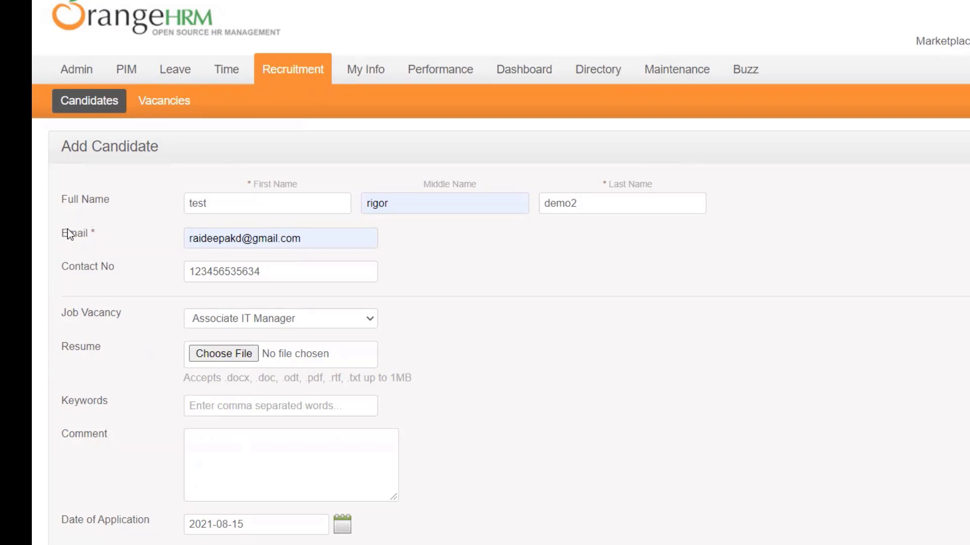
Step: Add keyword testing and comment NA, keep date 2021-08-15, give consent and save
left_click(295, 404)
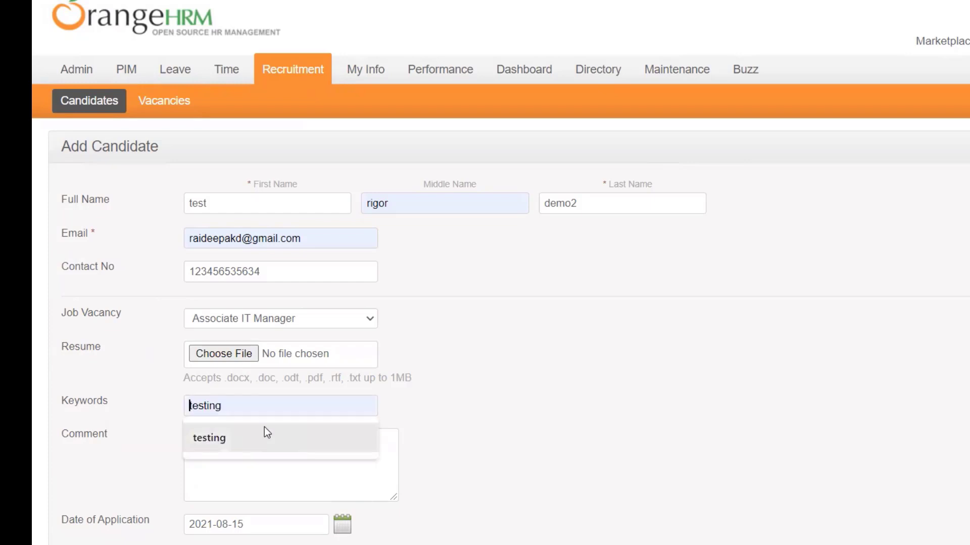
left_click(237, 439)
left_click(259, 455)
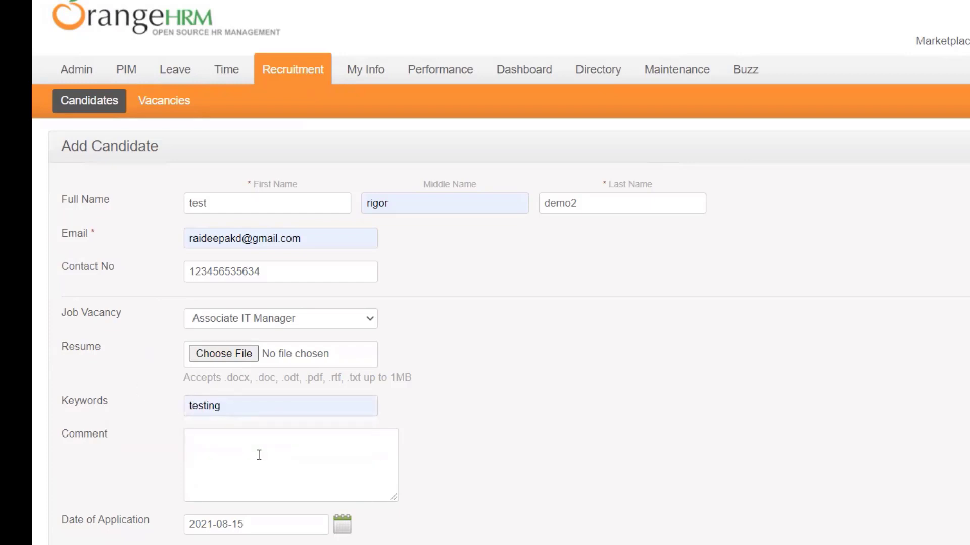
type("NA")
left_click(341, 523)
left_click(320, 527)
scroll(485, 340, "down", 1)
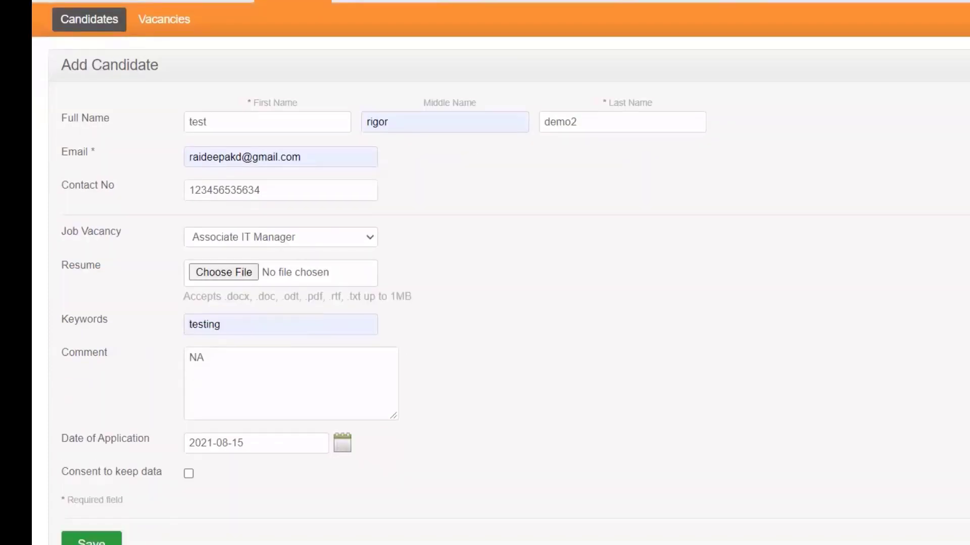
left_click(188, 475)
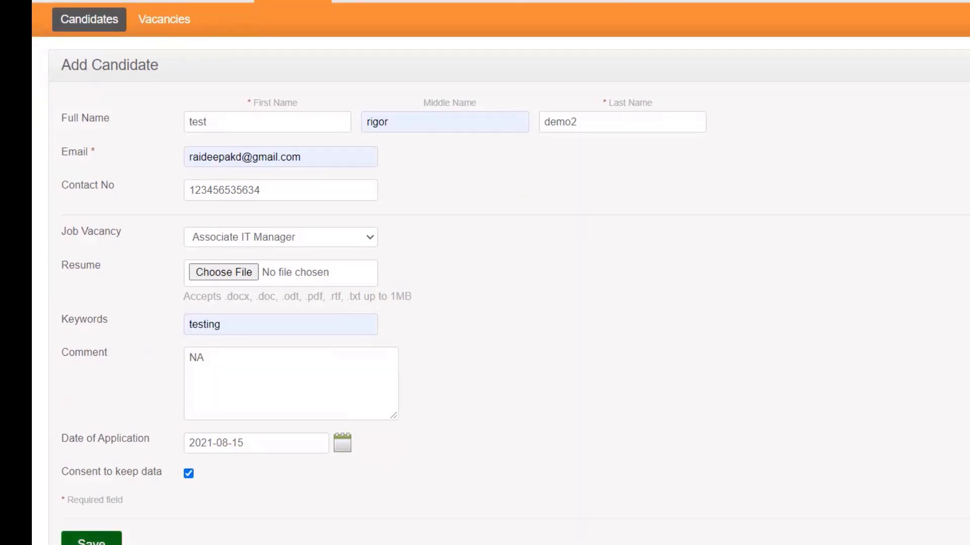
left_click(91, 540)
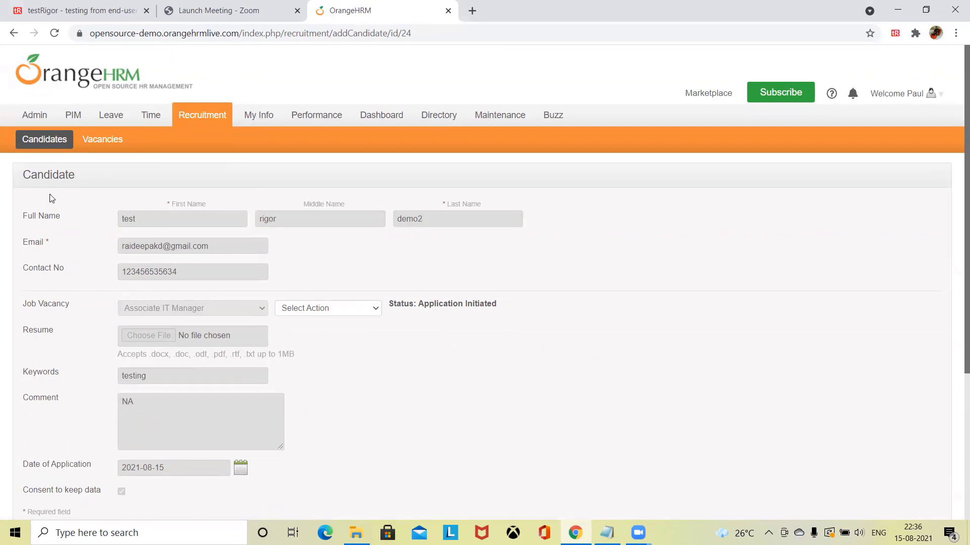
scroll(52, 199, "down", 5)
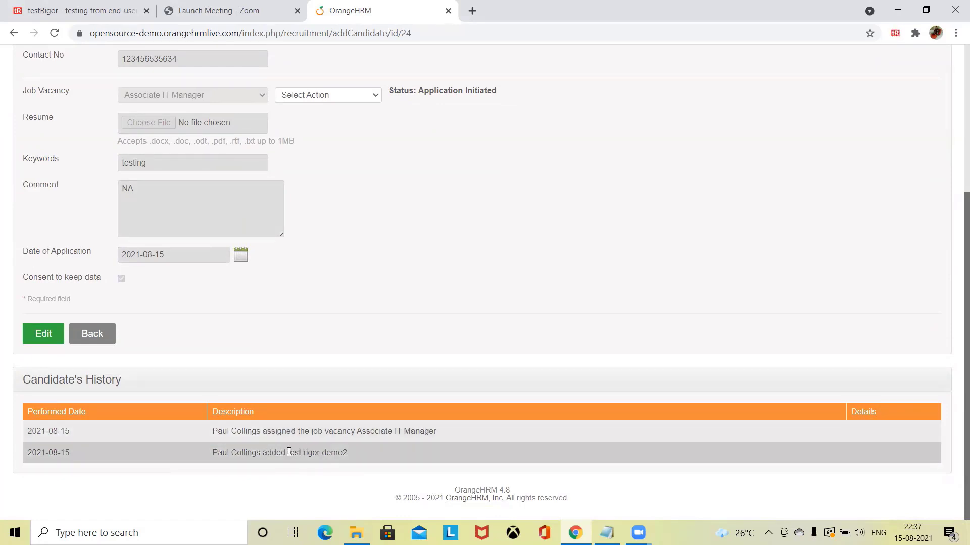
left_click_drag(289, 453, 352, 453)
scroll(174, 308, "up", 5)
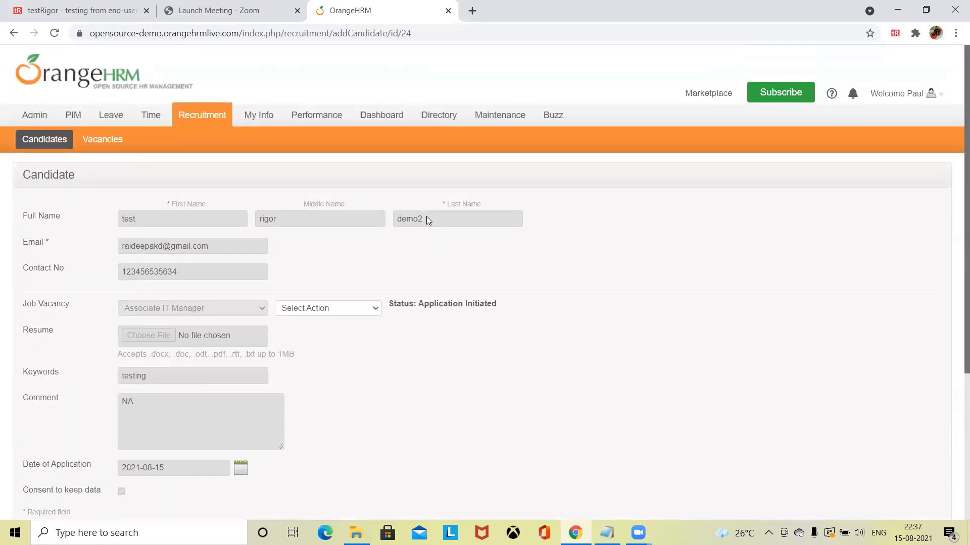
Step: Stop the testRigor extension recording from the Chrome toolbar
left_click(895, 33)
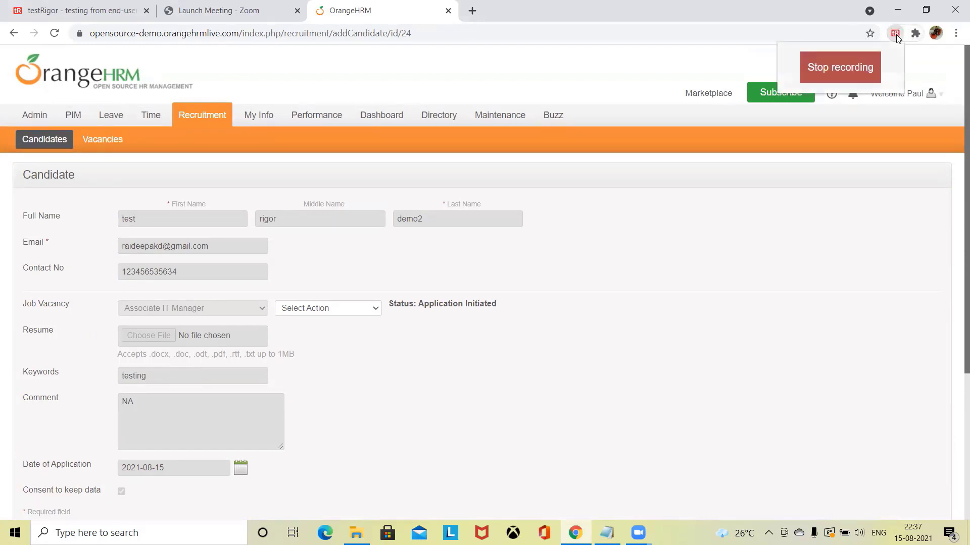
left_click(846, 76)
scroll(743, 303, "down", 5)
scroll(743, 304, "down", 3)
scroll(742, 303, "up", 5)
scroll(742, 303, "up", 3)
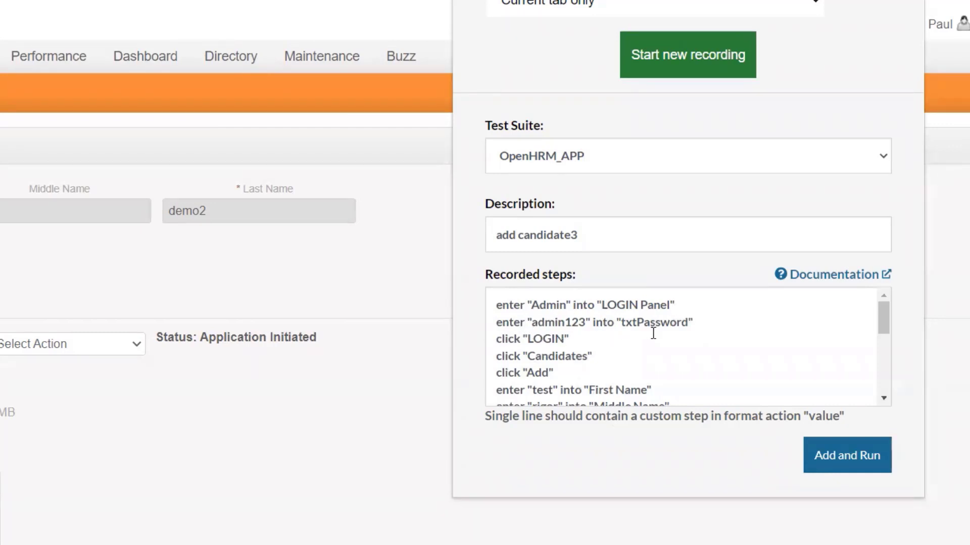
Step: Replace the three recorded login lines with a single login step, then begin typing hover "Recruitment"
left_click_drag(692, 324, 496, 307)
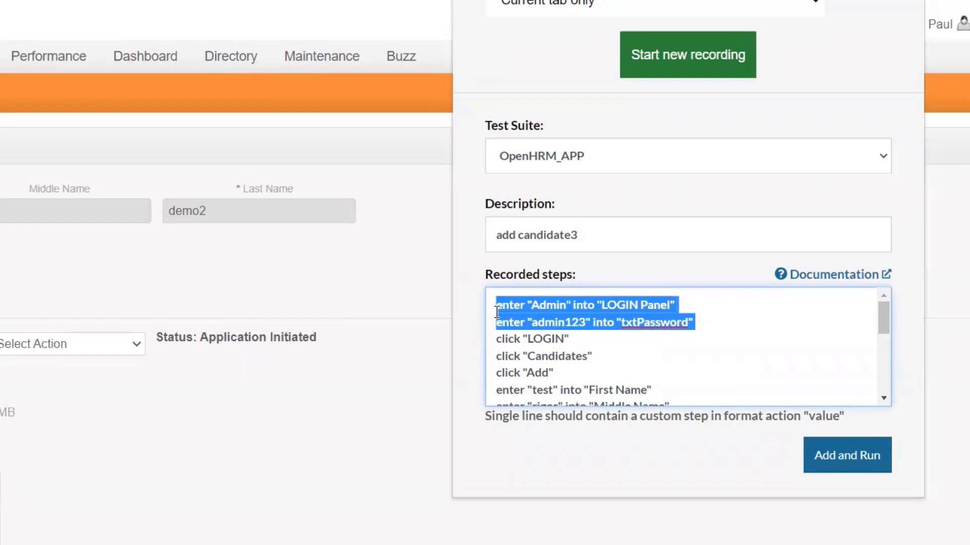
left_click_drag(571, 340, 493, 301)
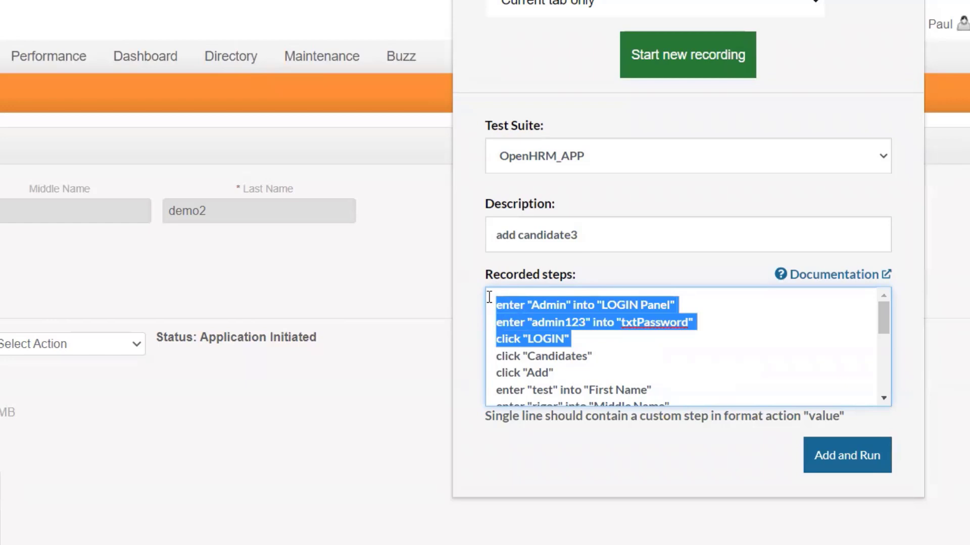
key("Delete")
type("login")
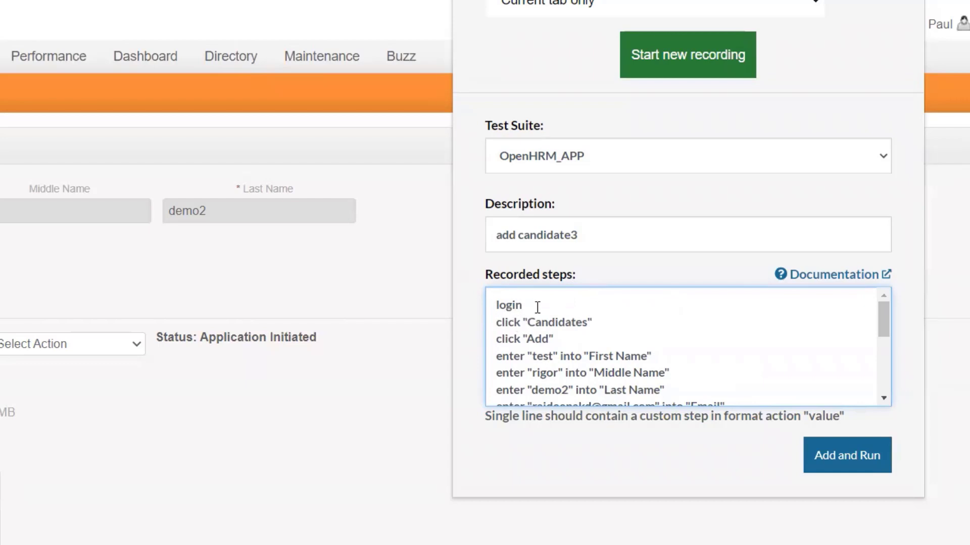
key("Return")
type("hover")
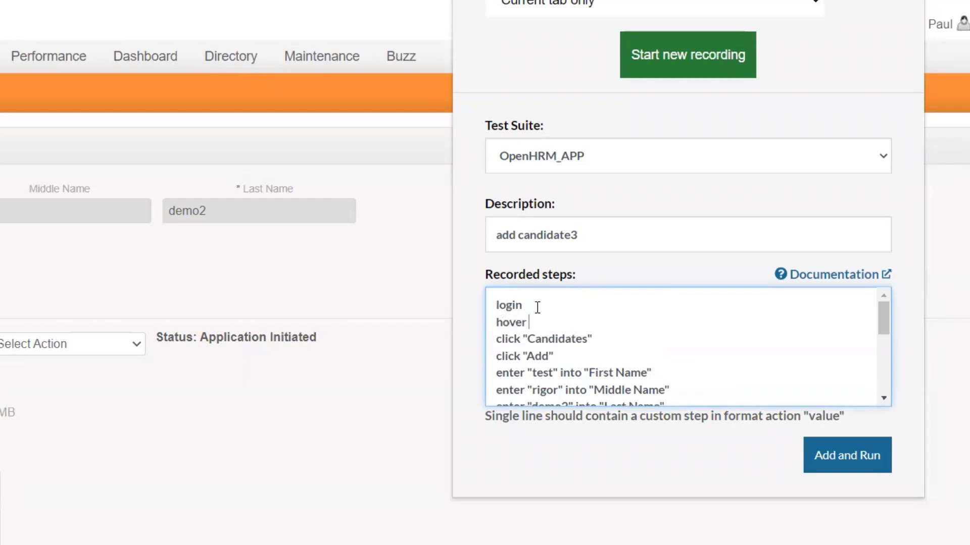
type(" \"")
type("Re")
type("cr")
type("uitment\"")
scroll(515, 356, "down", 3)
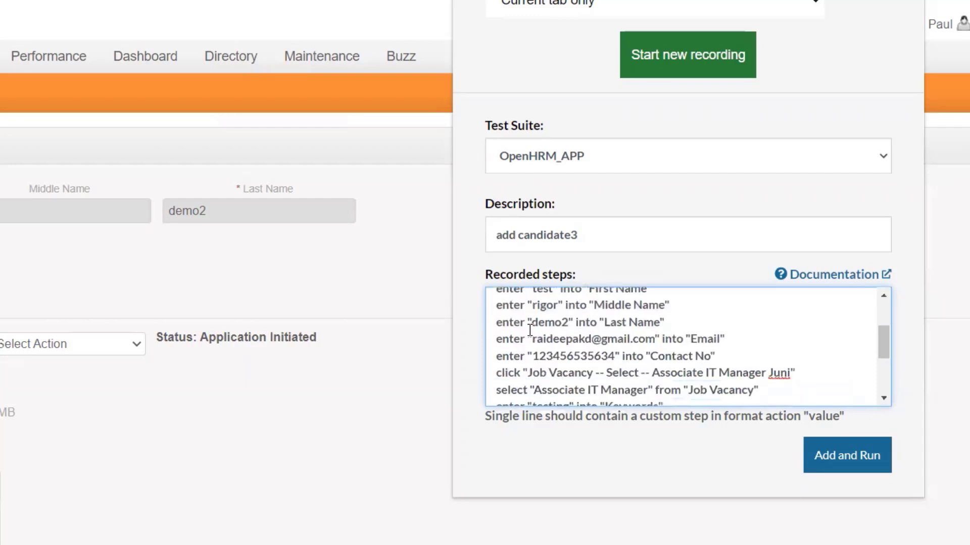
scroll(528, 331, "up", 3)
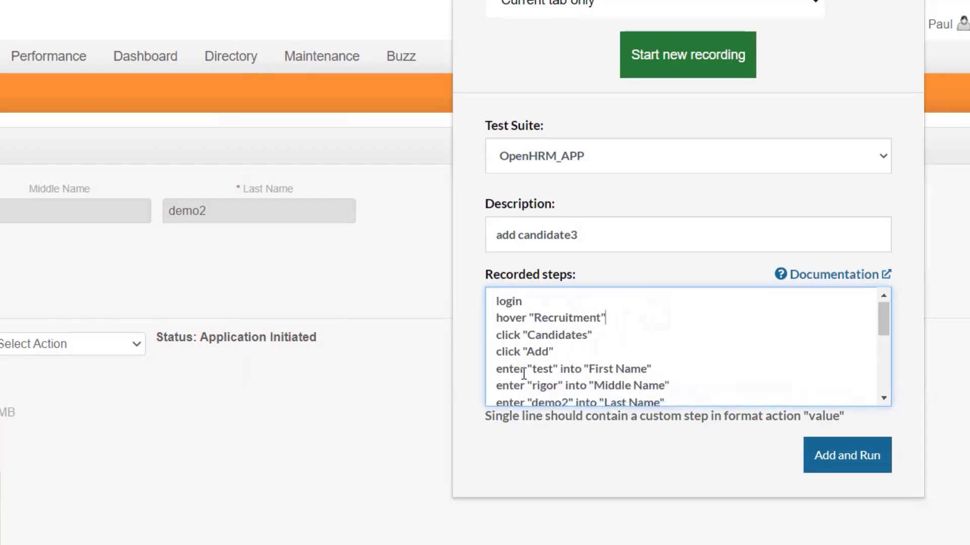
scroll(524, 371, "down", 3)
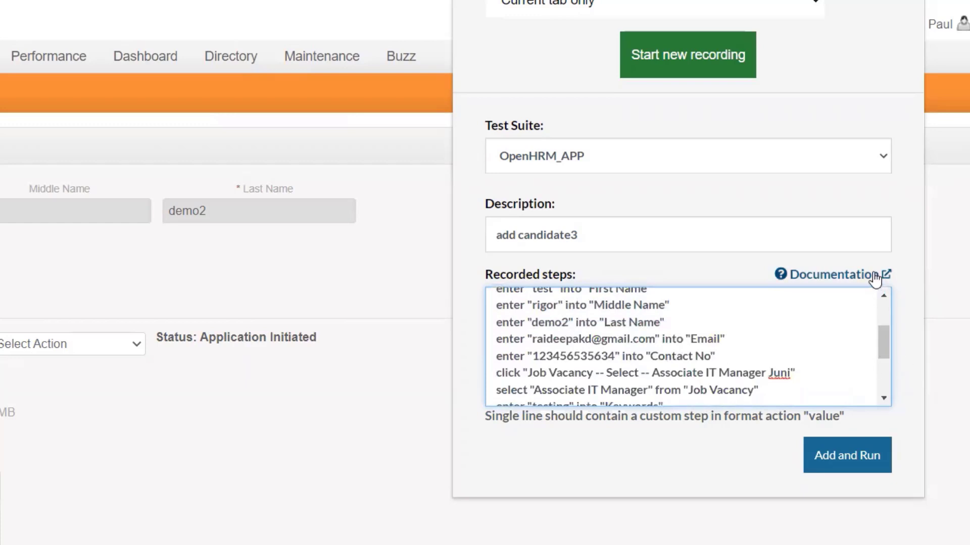
scroll(883, 291, "up", 2)
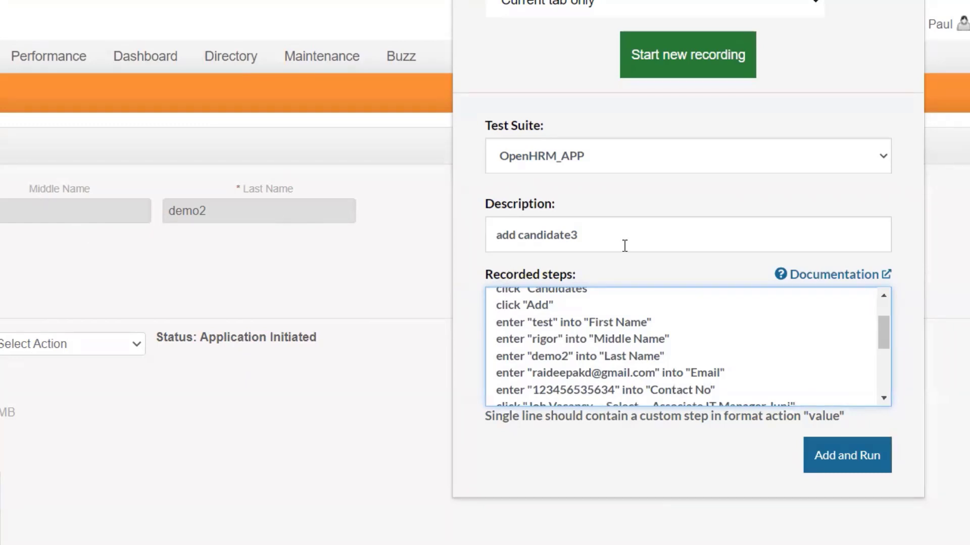
left_click(883, 398)
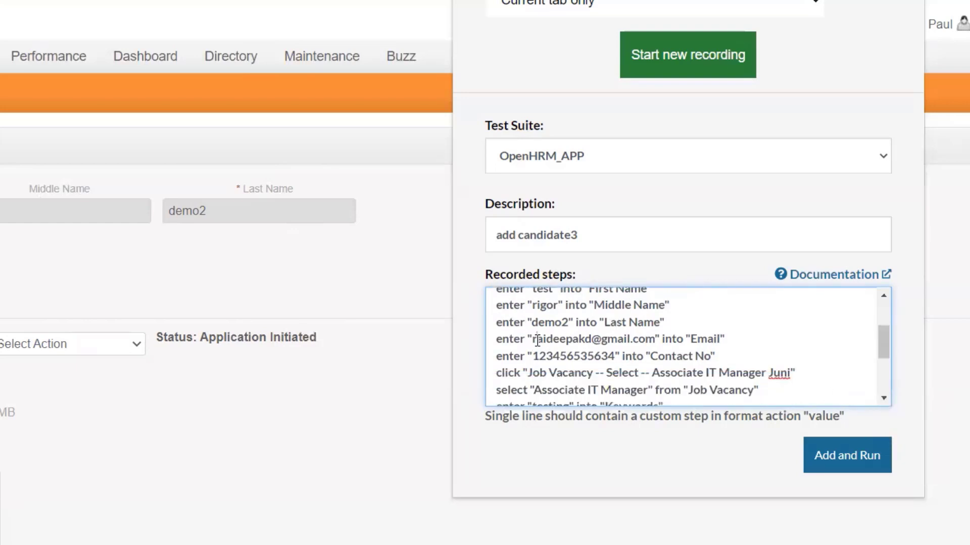
left_click_drag(533, 339, 648, 339)
scroll(601, 377, "down", 1)
scroll(601, 376, "down", 3)
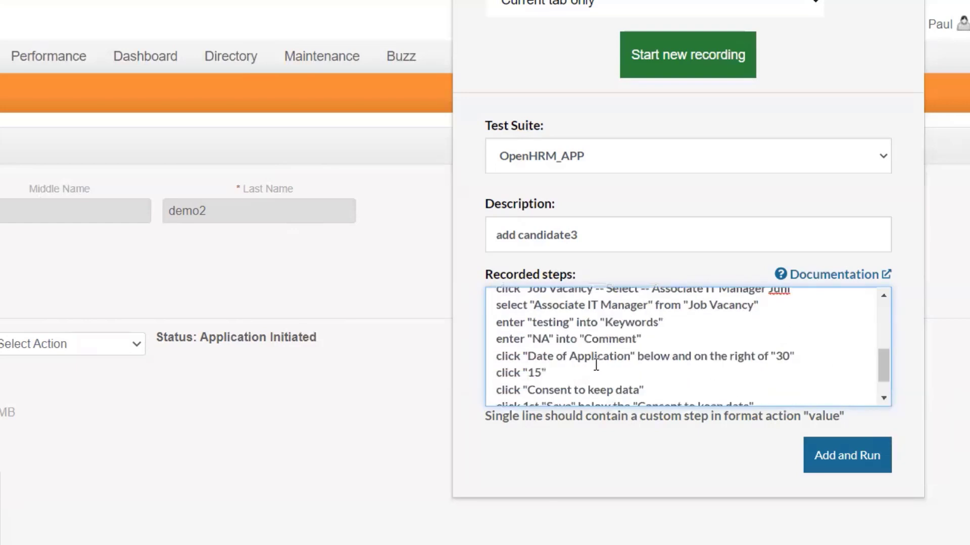
left_click(883, 295)
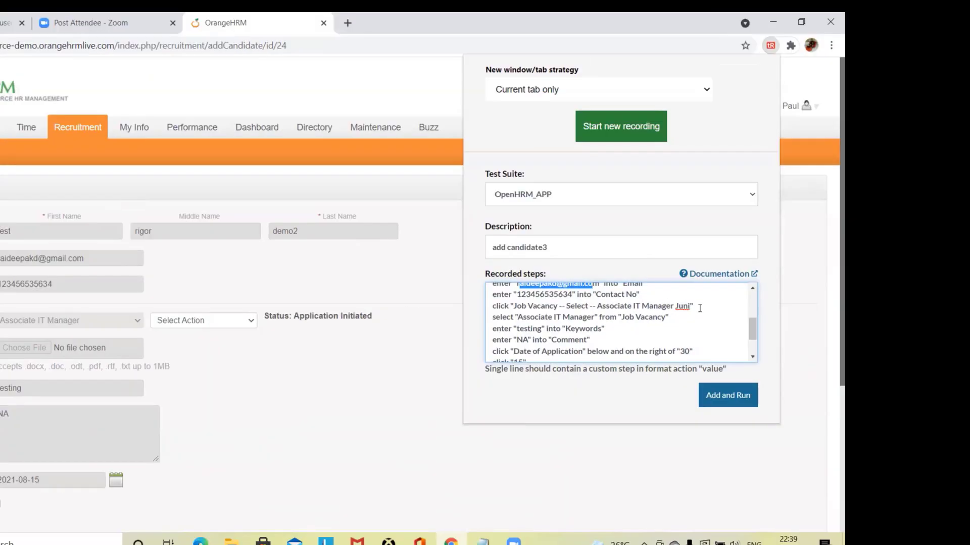
scroll(810, 298, "down", 3)
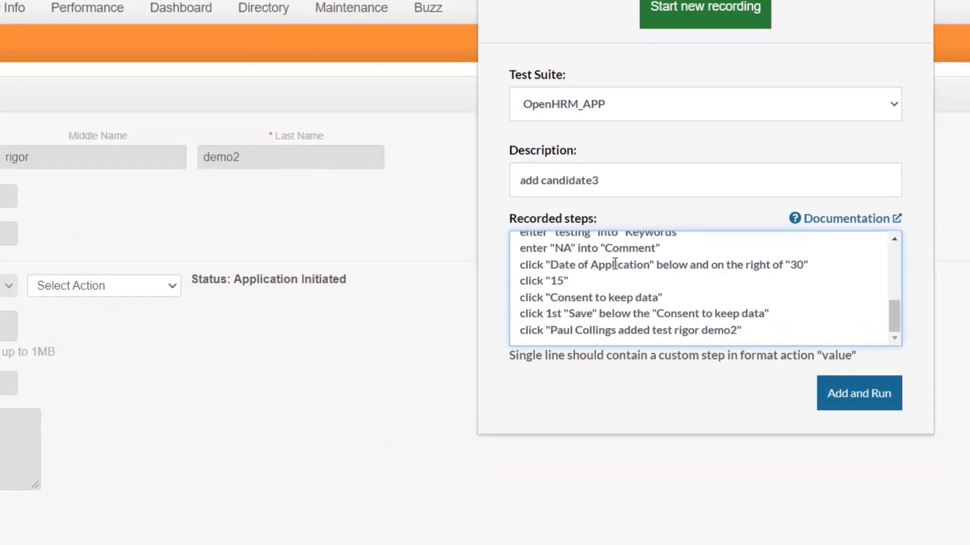
Step: Rewrite the date step as enter "2021-08-15" into "Date of Application" and delete the click "15" step
left_click(542, 263)
key("BackSpace")
key("BackSpace")
key("BackSpace")
key("BackSpace")
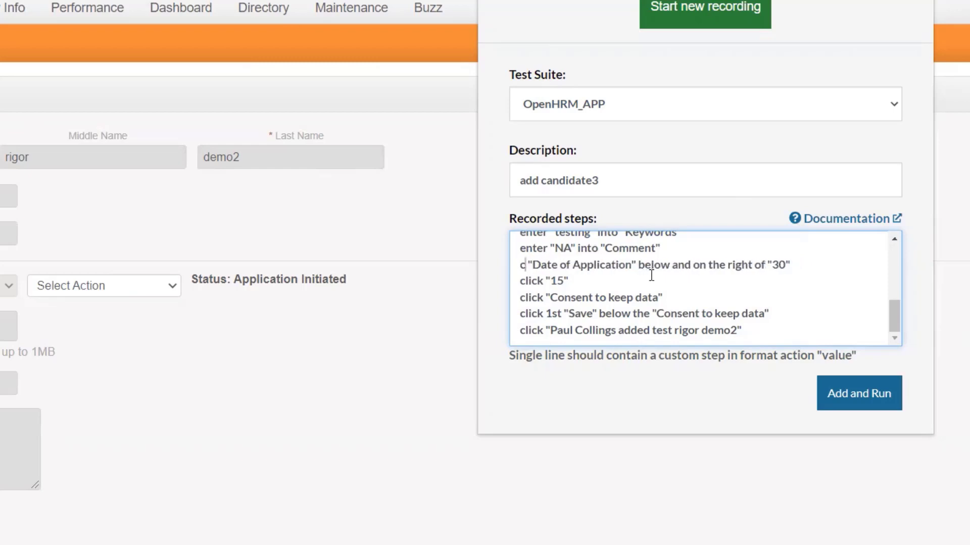
key("BackSpace")
type("enter")
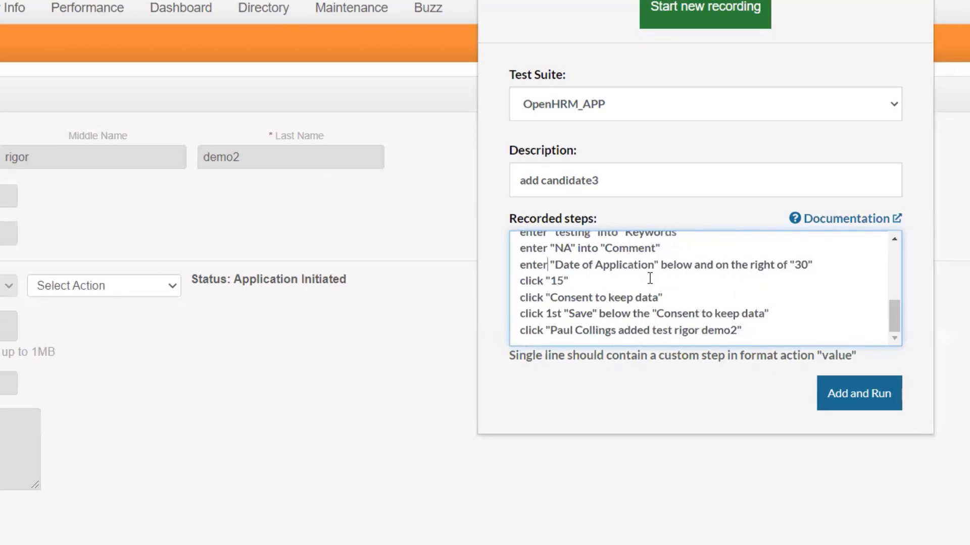
type(" in")
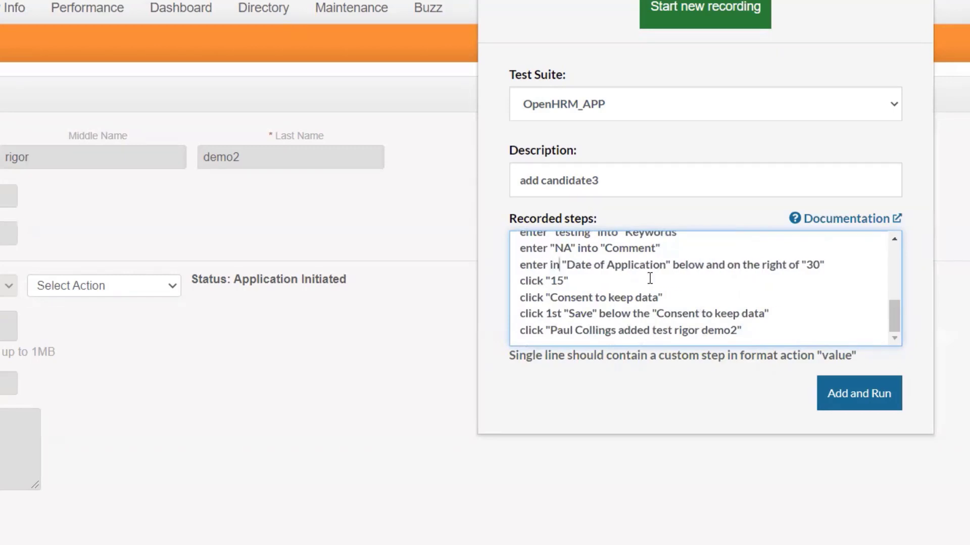
key("BackSpace")
key("BackSpace")
type("\"")
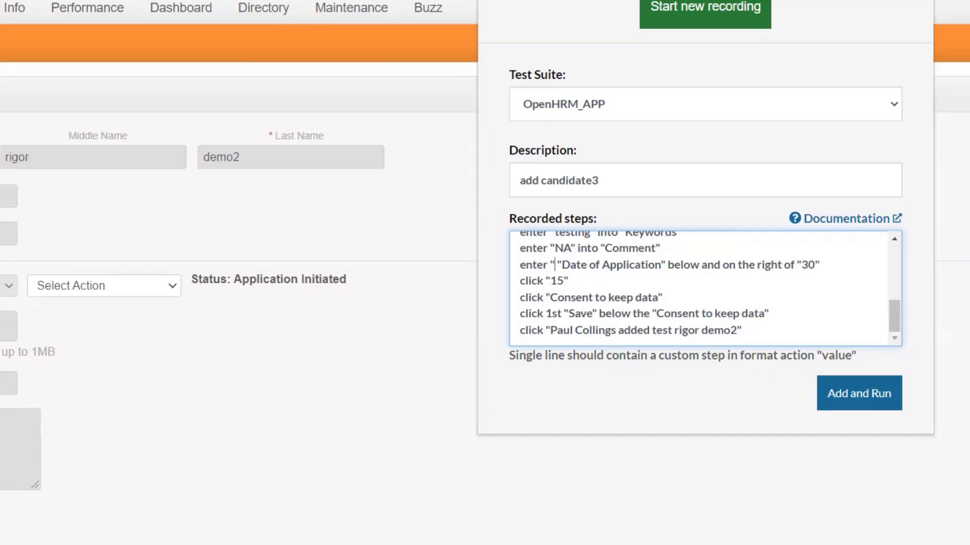
type("2021-")
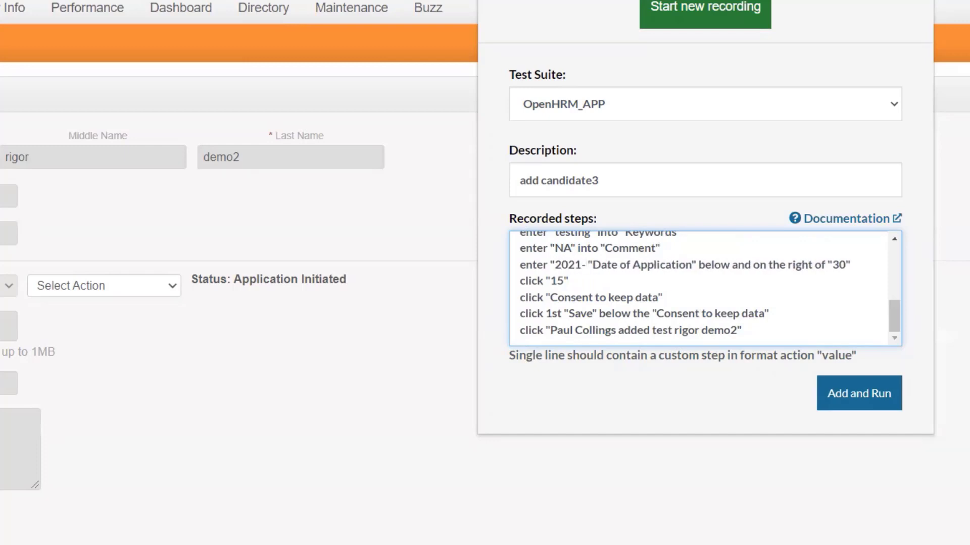
type("08")
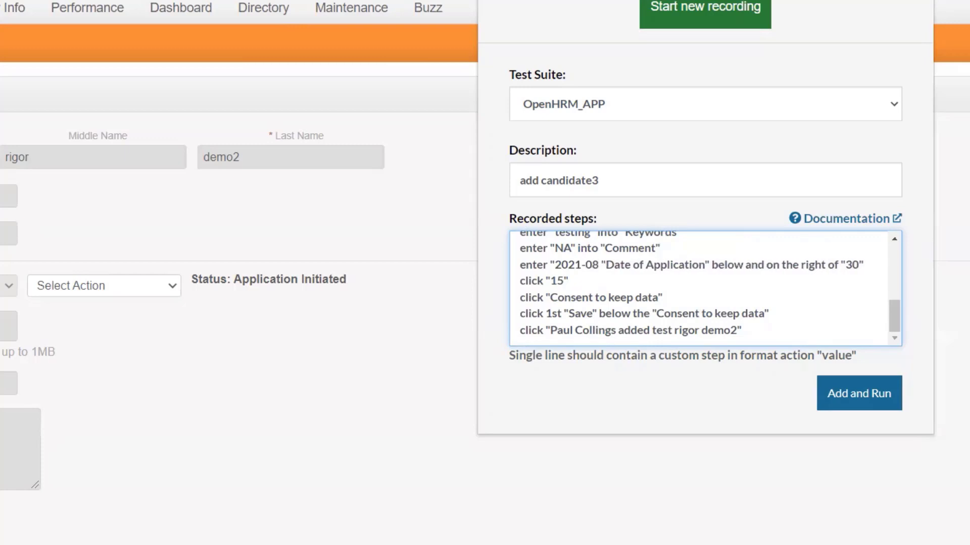
type("-15")
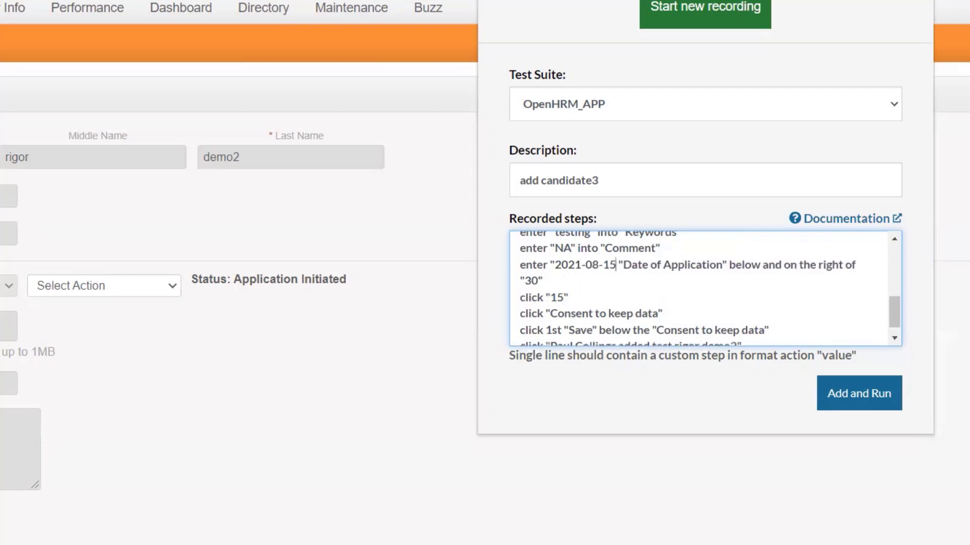
type("\"")
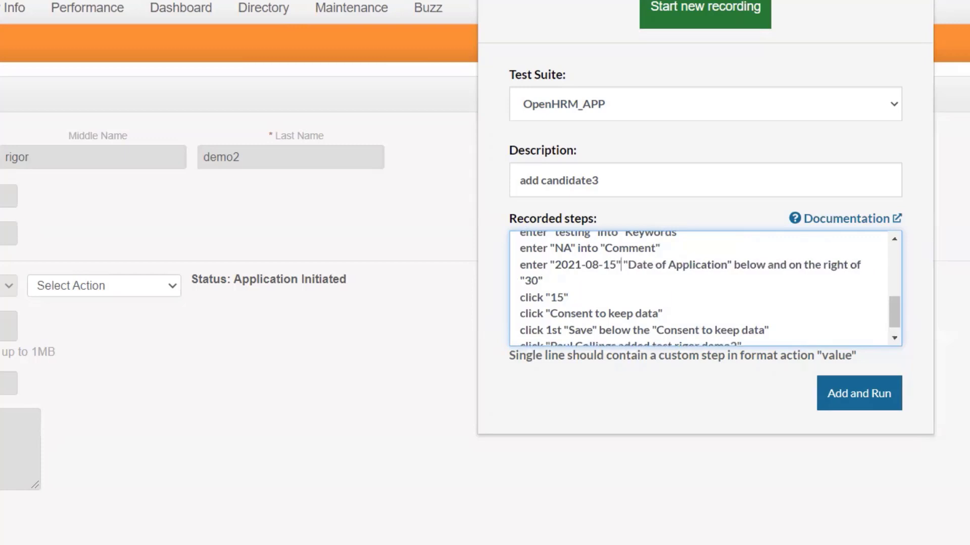
type(" in \"Date o")
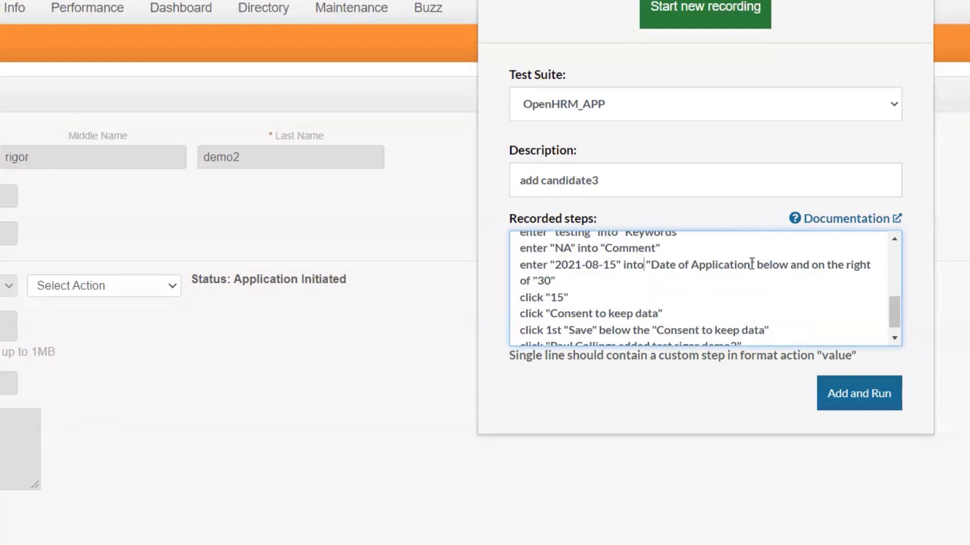
mouse_move(757, 265)
left_mouse_down()
mouse_move(742, 298)
mouse_move(654, 287)
left_mouse_up()
key("Delete")
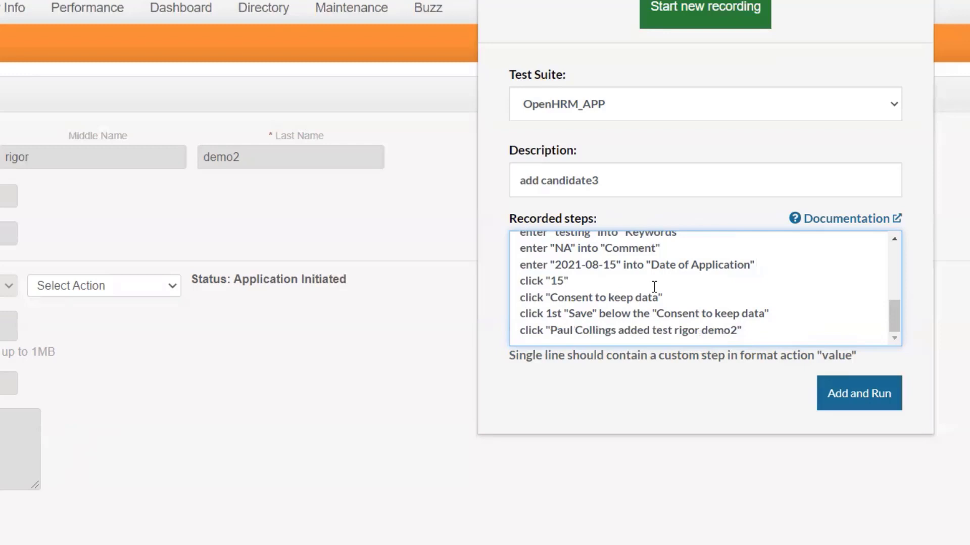
left_click_drag(573, 280, 513, 277)
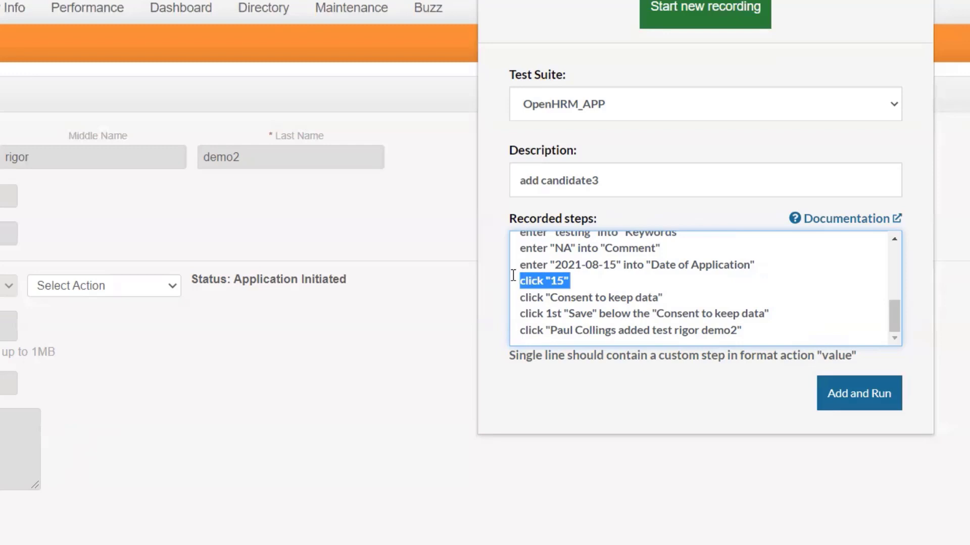
key("Delete")
key("Delete")
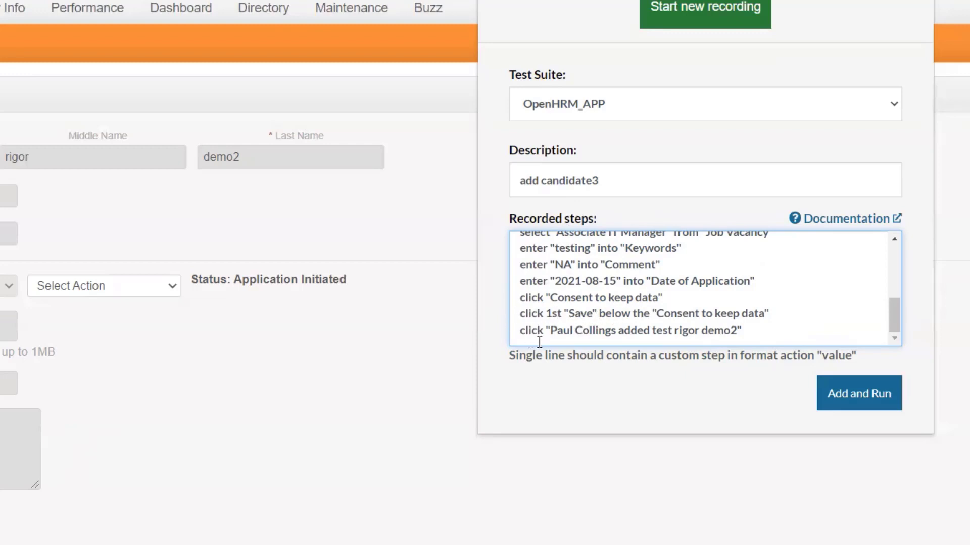
Step: Change the last step to: scroll down until page contains "test rigor demo2"
left_click(545, 330)
key("BackSpace")
key("BackSpace")
key("BackSpace")
key("BackSpace")
key("BackSpace")
type("c")
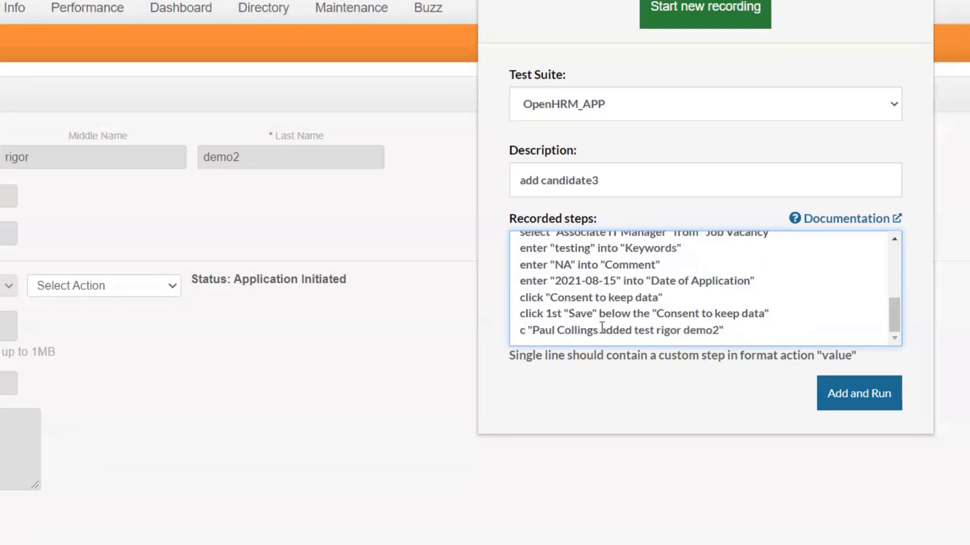
type("h")
key("BackSpace")
key("BackSpace")
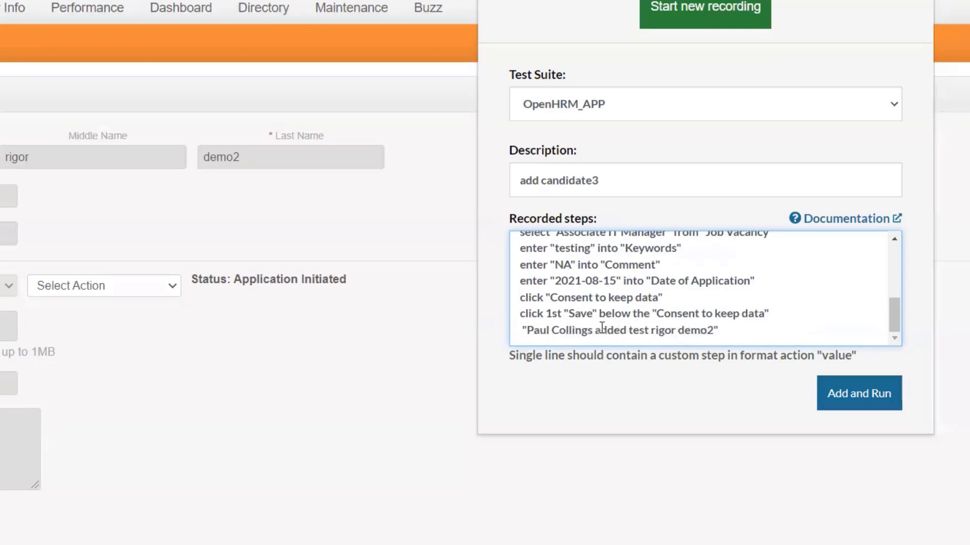
type("scro")
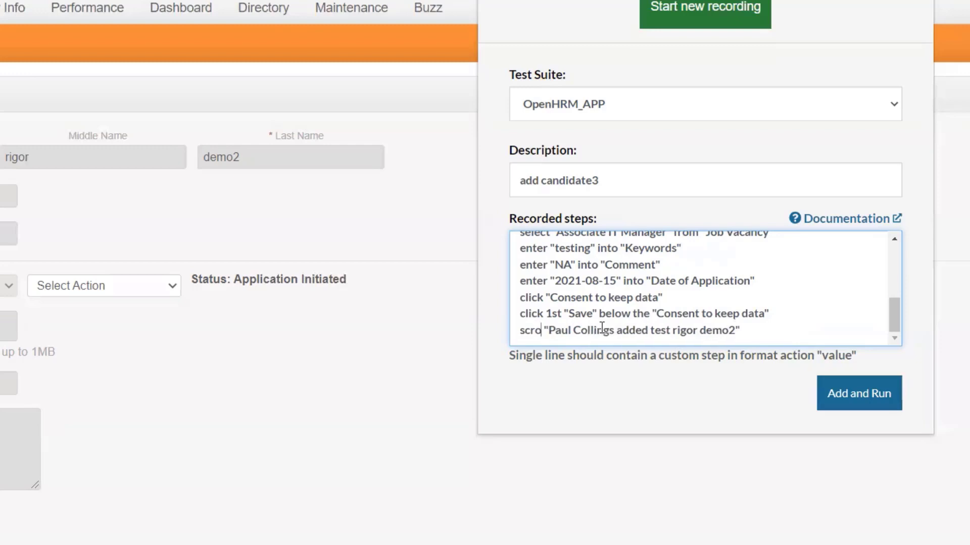
type("ll d")
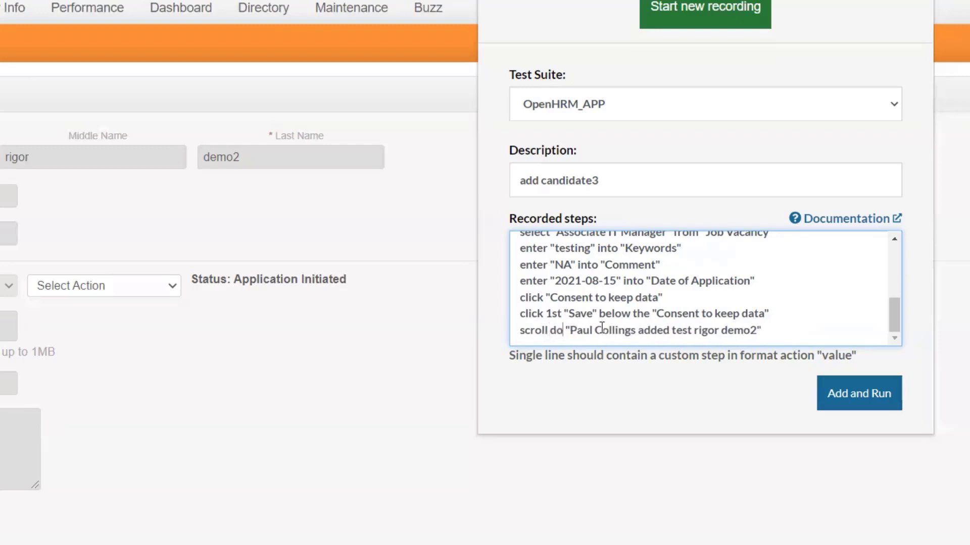
type("own until ")
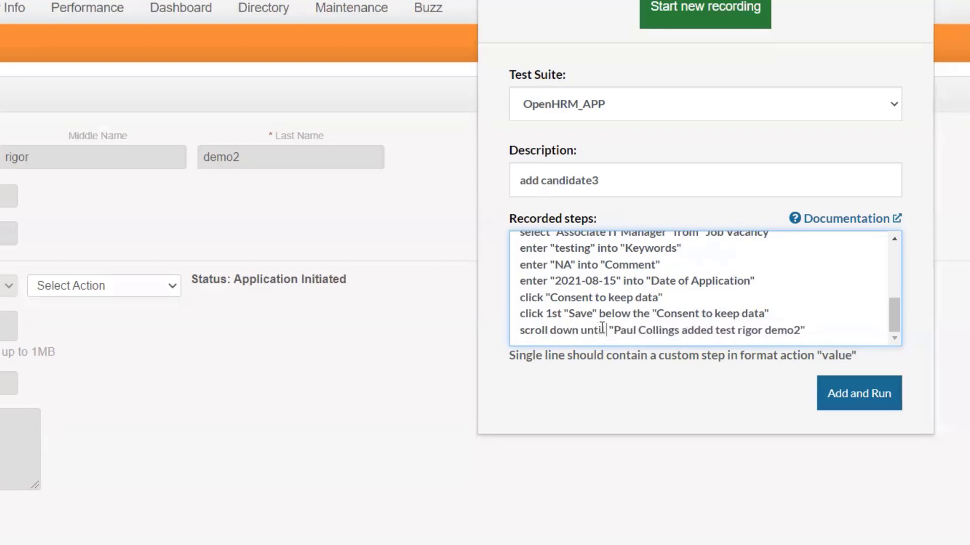
type("page c")
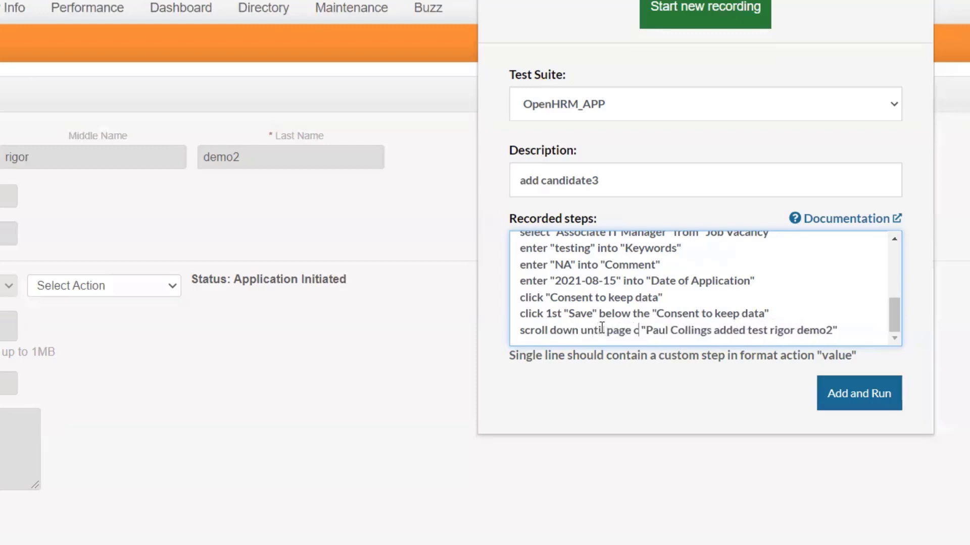
type("ontai")
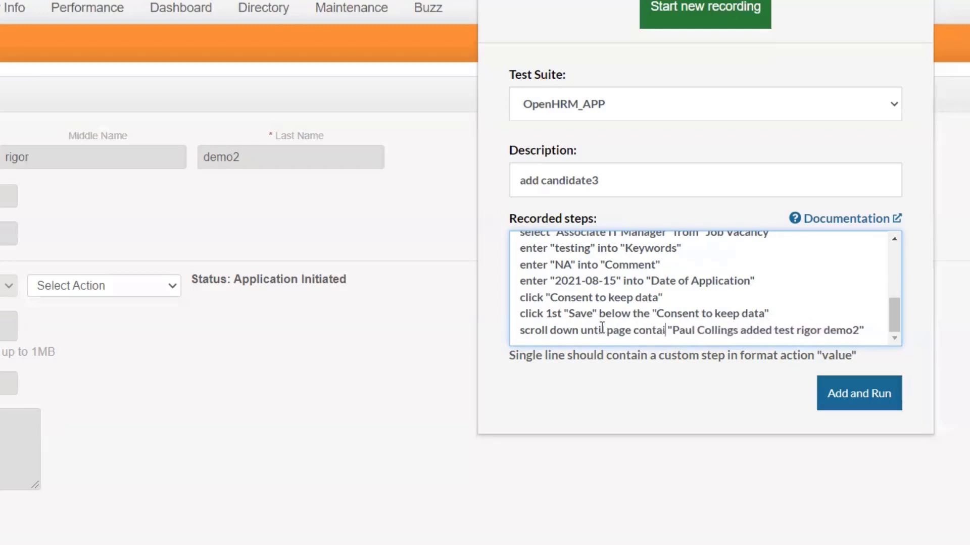
type("ns")
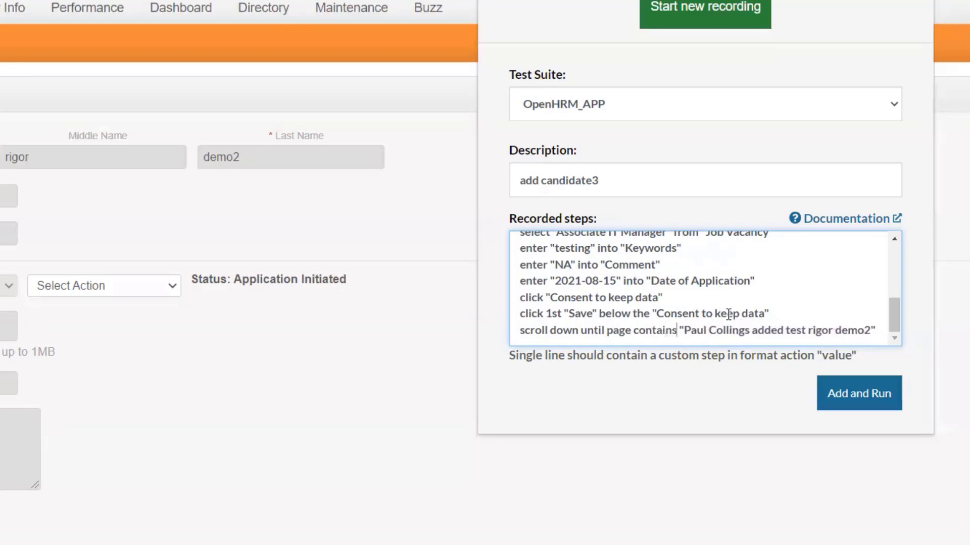
left_click(786, 330)
key("BackSpace")
key("BackSpace")
key("BackSpace")
key("BackSpace")
key("BackSpace")
key("BackSpace")
key("BackSpace")
key("BackSpace")
key("BackSpace")
key("BackSpace")
key("BackSpace")
key("BackSpace")
key("BackSpace")
key("BackSpace")
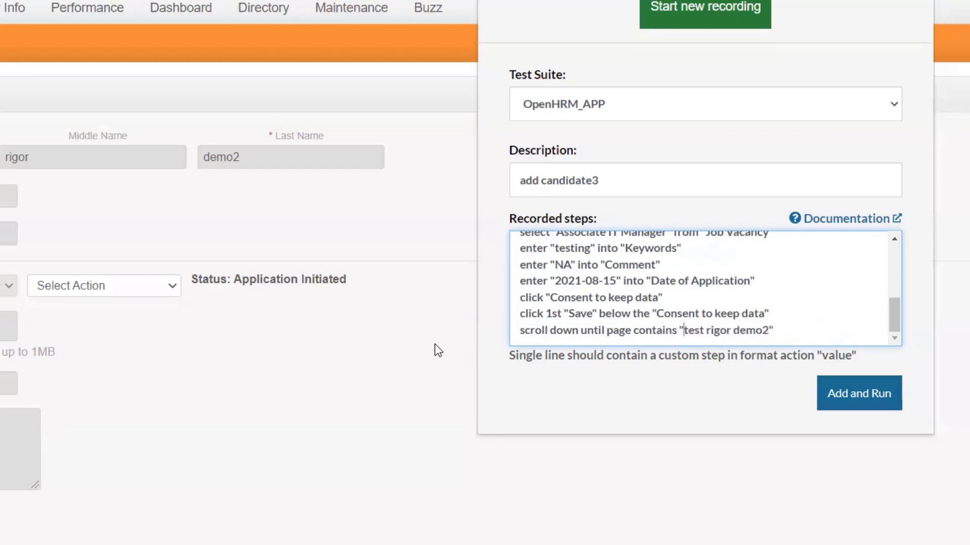
scroll(715, 331, "up", 10)
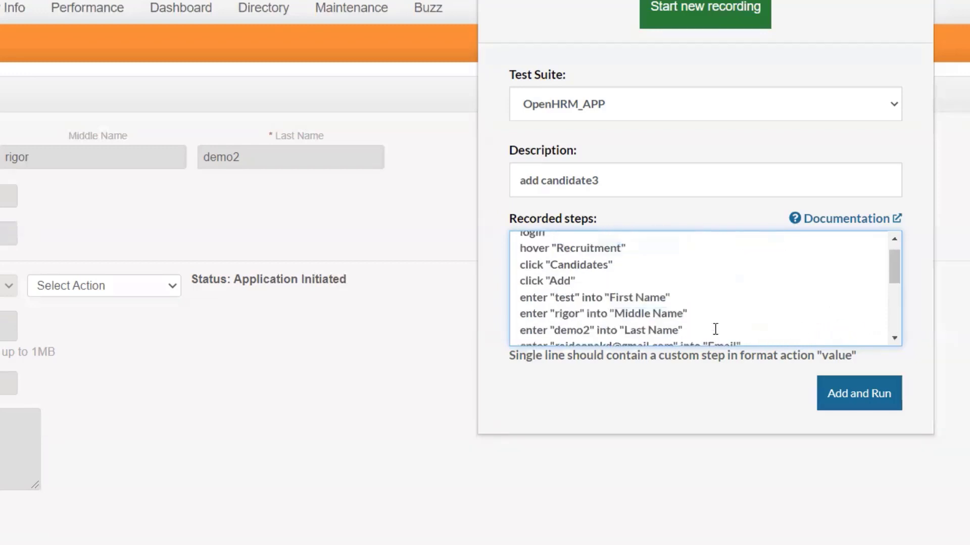
scroll(715, 330, "down", 8)
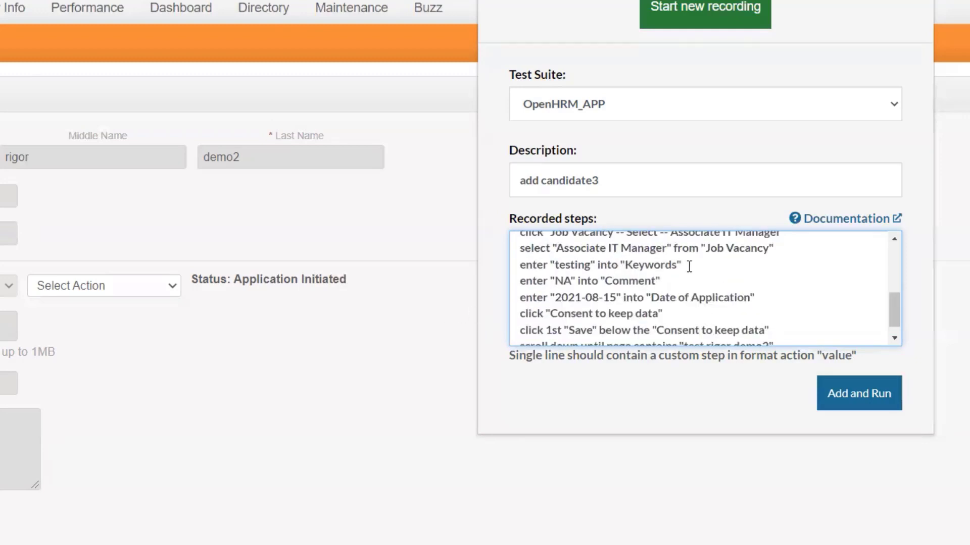
scroll(688, 265, "up", 3)
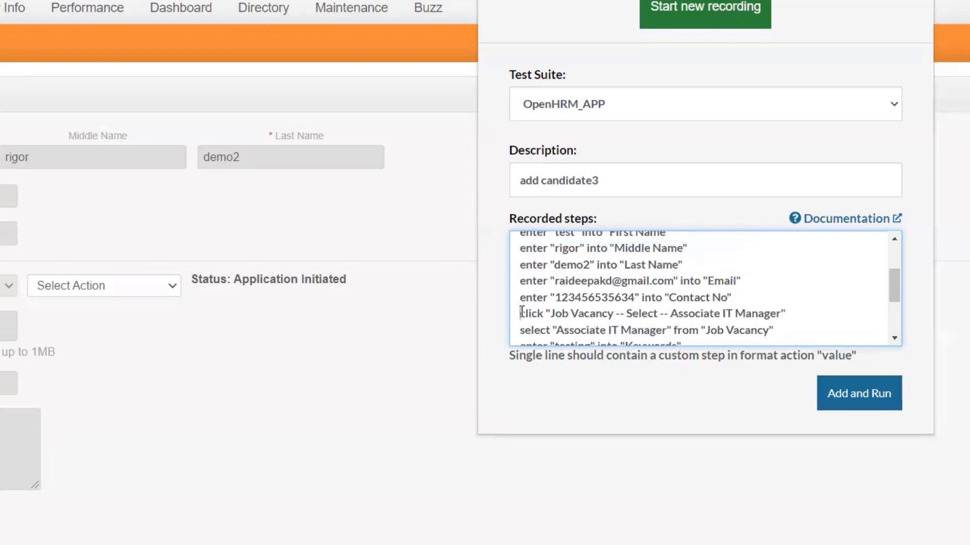
Step: Delete the redundant Job Vacancy click step, keeping select "Associate IT Manager"
left_click_drag(521, 313, 821, 308)
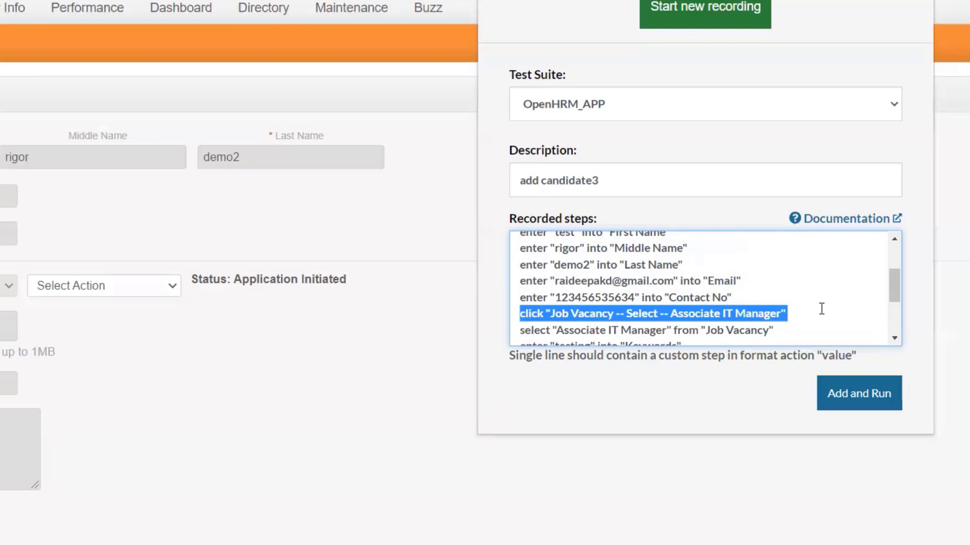
key("BackSpace")
key("BackSpace")
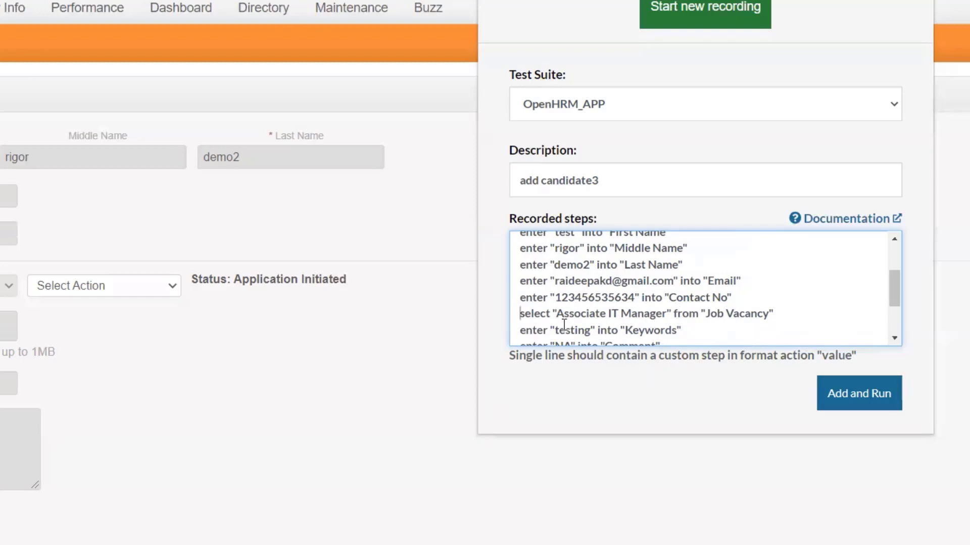
scroll(561, 325, "down", 3)
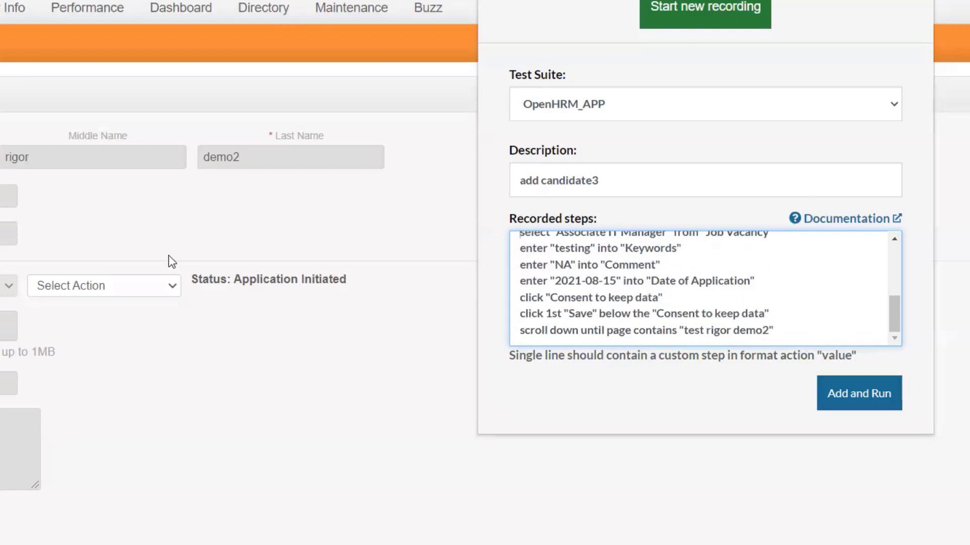
Step: Add and run the add candidate3 test case, then go to the OpenHRM_APP results page
left_click(870, 398)
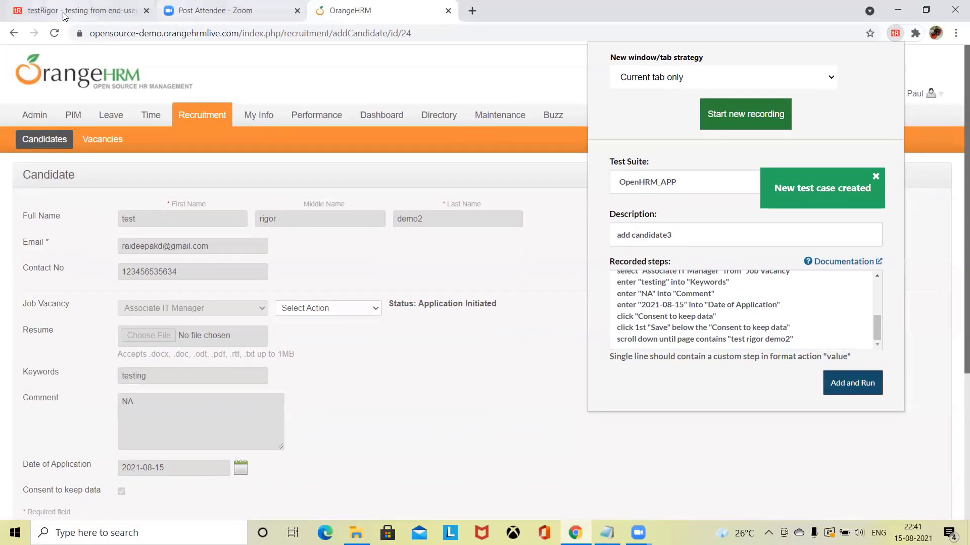
left_click(58, 12)
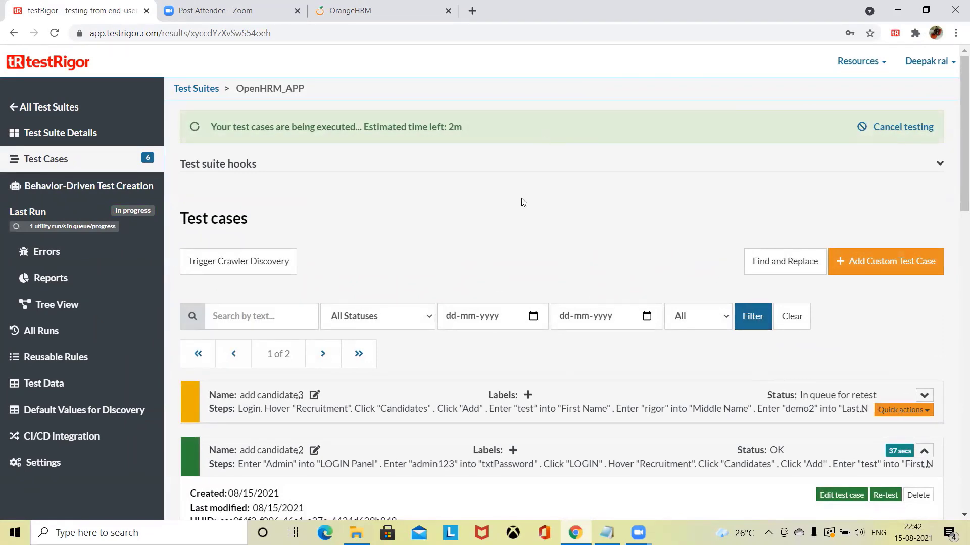
Step: Expand add candidate3 to see its OK status, 39-second run and step screenshots
left_click(925, 399)
scroll(622, 331, "down", 3)
scroll(693, 262, "down", 3)
scroll(693, 262, "down", 3)
scroll(564, 285, "up", 2)
scroll(431, 270, "up", 2)
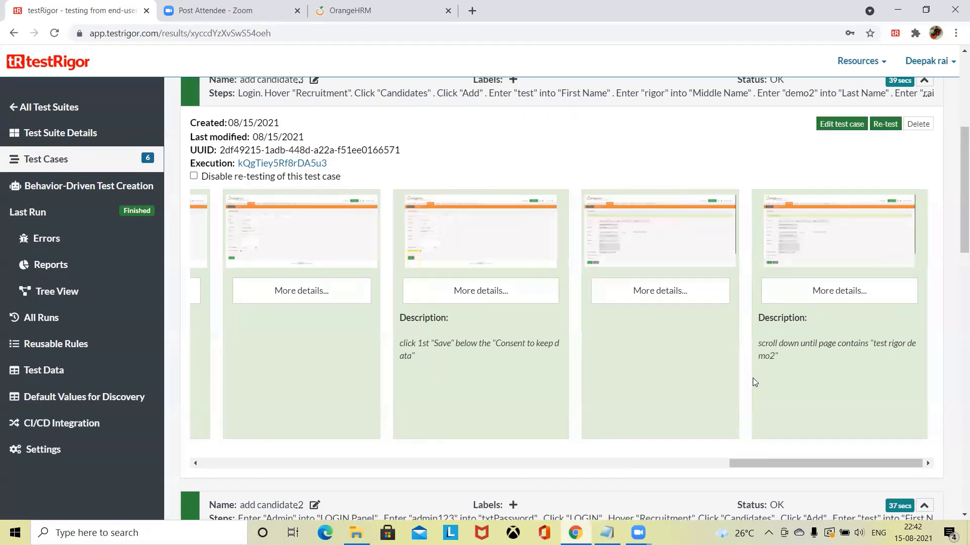
scroll(752, 378, "up", 3)
scroll(753, 378, "up", 2)
scroll(753, 378, "down", 3)
scroll(752, 377, "down", 1)
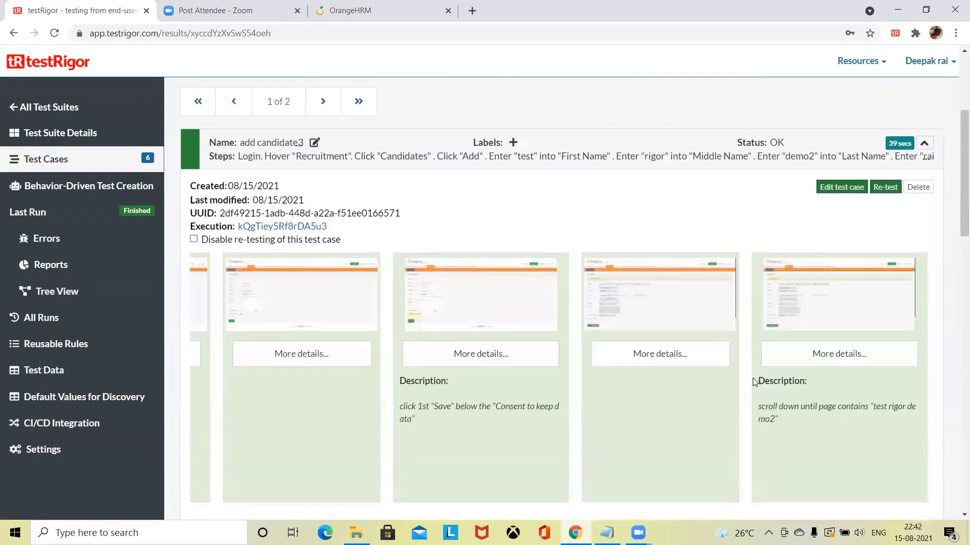
scroll(779, 404, "up", 4)
scroll(876, 354, "down", 4)
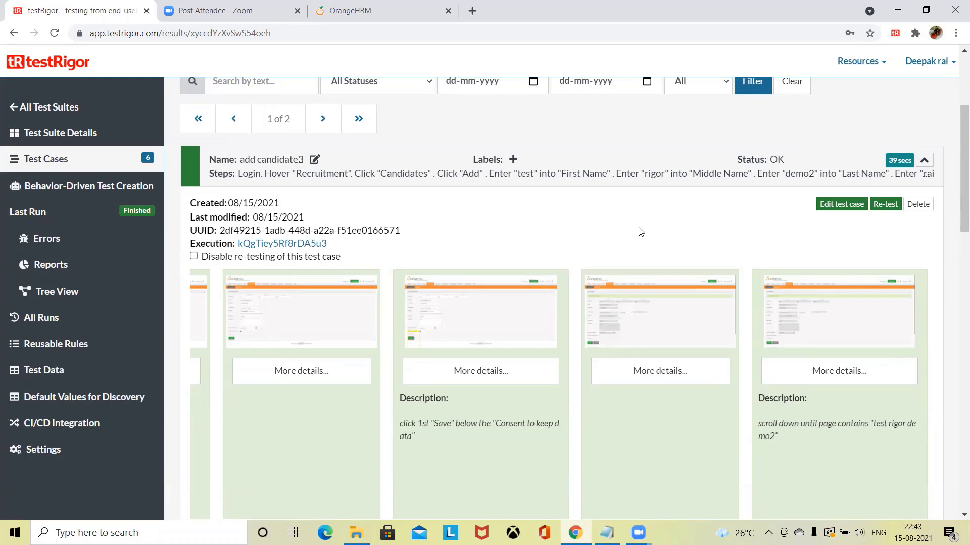
left_click(841, 204)
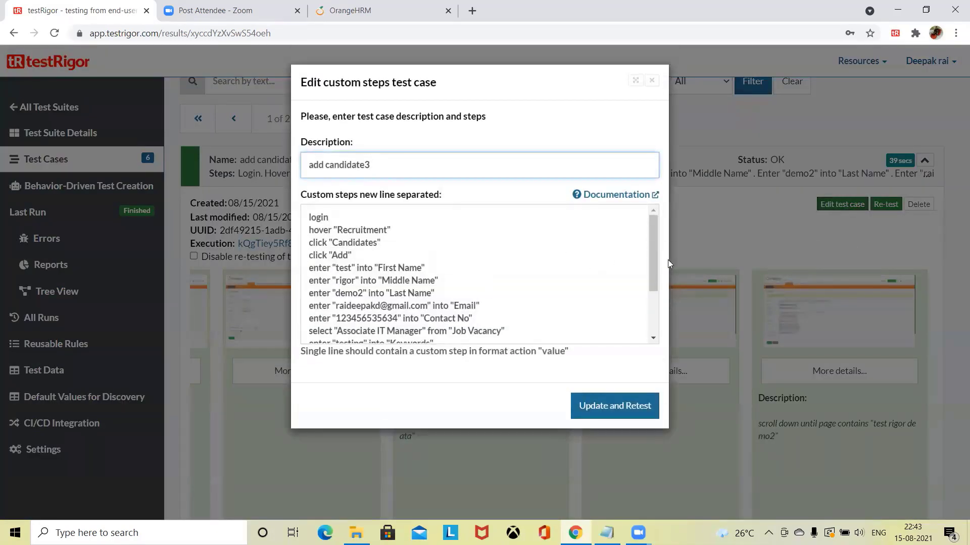
left_click(653, 319)
scroll(653, 319, "down", 5)
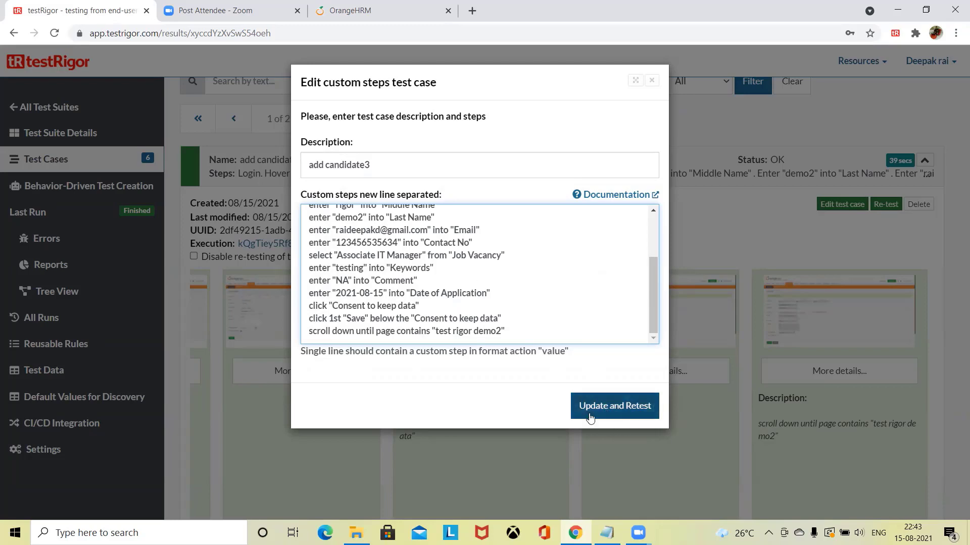
left_click(654, 81)
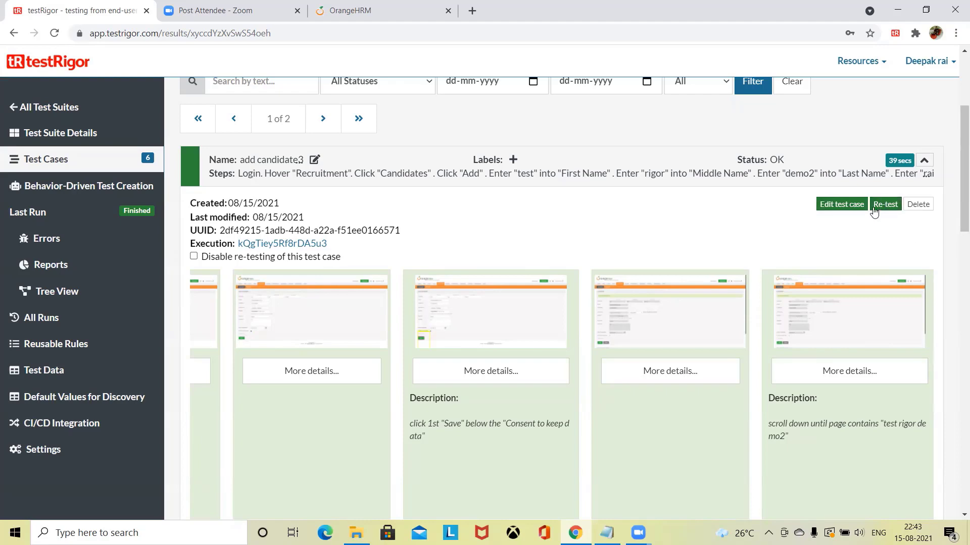
Step: View and close the final step's screenshot, then collapse add candidate3, add candidate2 and Add Leaves
left_click(842, 314)
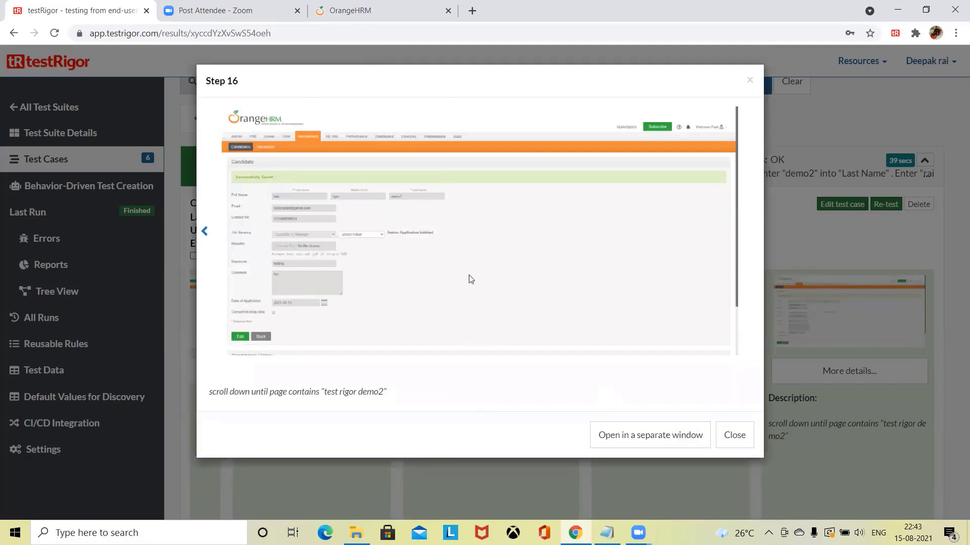
left_click(751, 80)
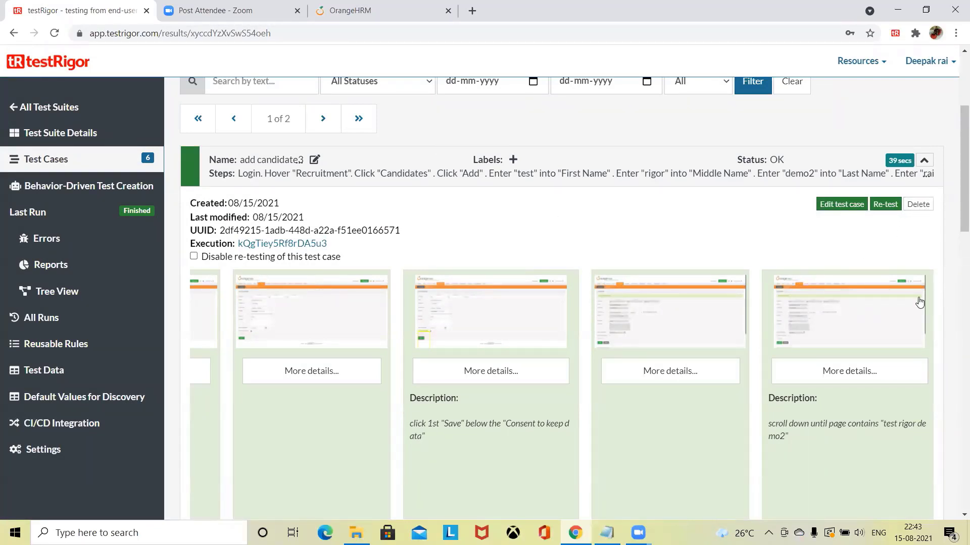
left_click(925, 160)
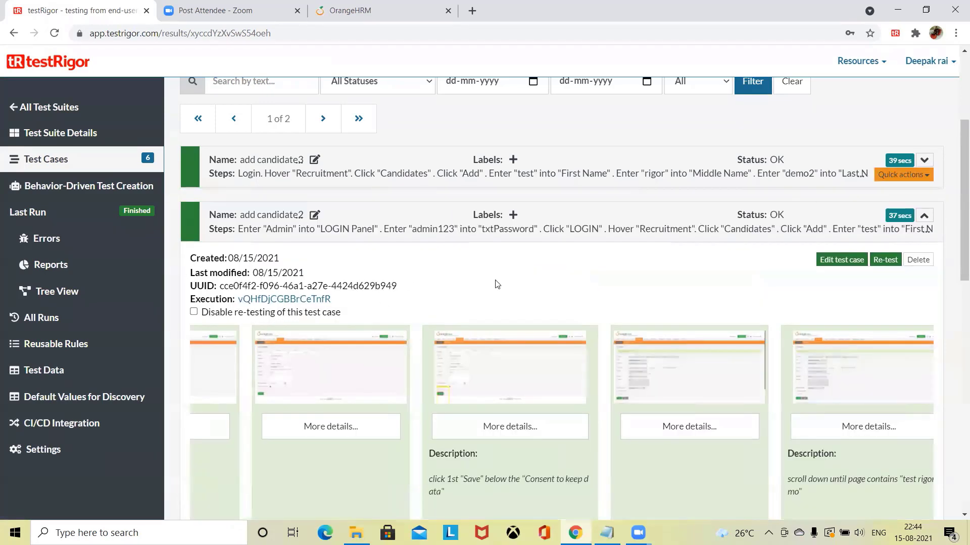
left_click(924, 216)
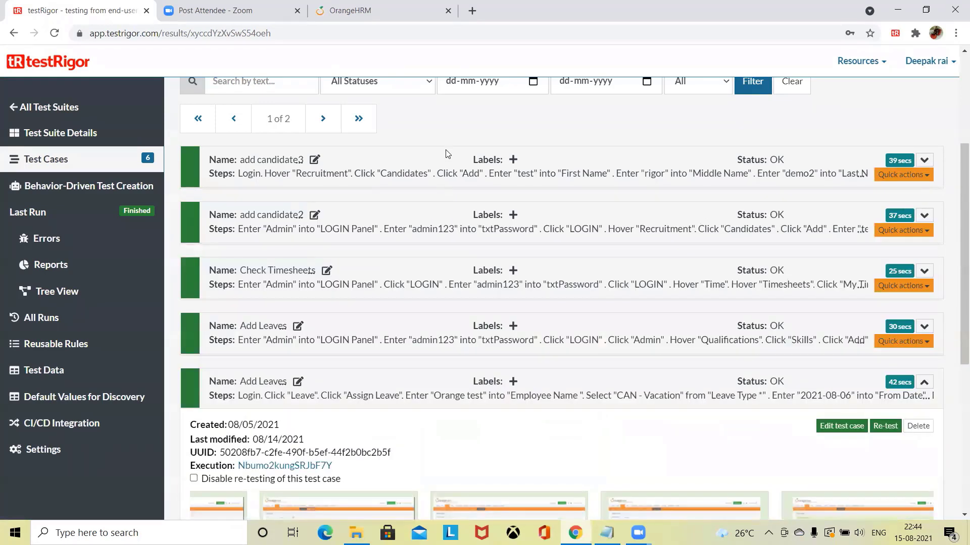
left_click(924, 382)
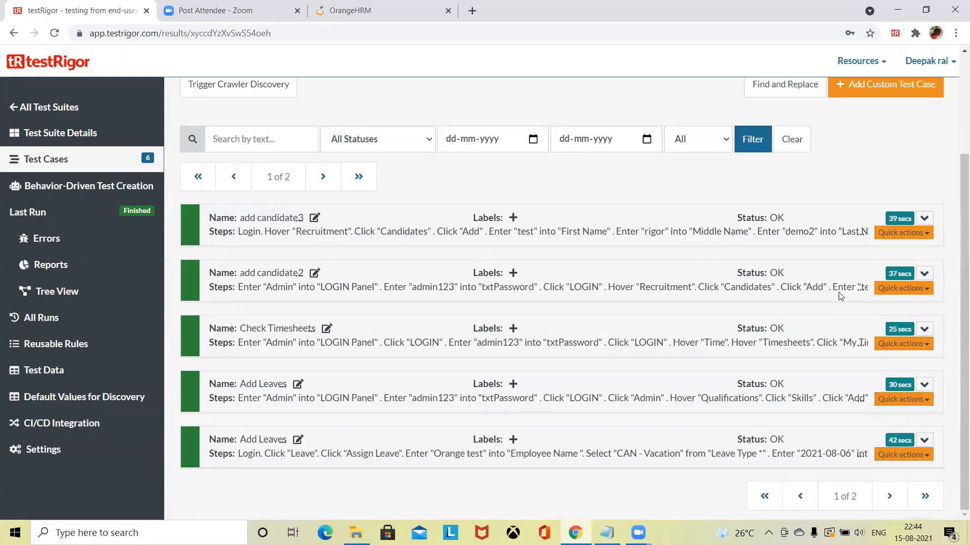
scroll(803, 295, "up", 5)
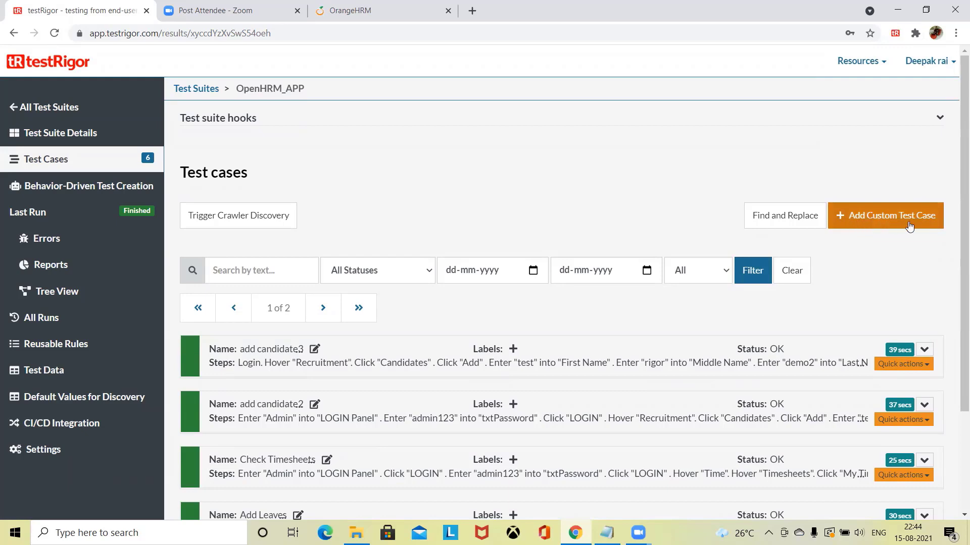
left_click(879, 218)
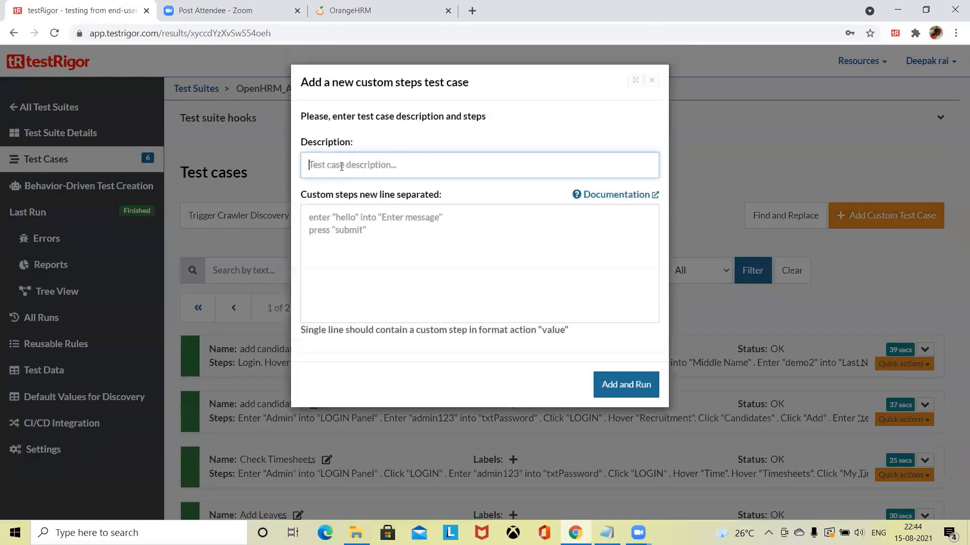
left_click(371, 232)
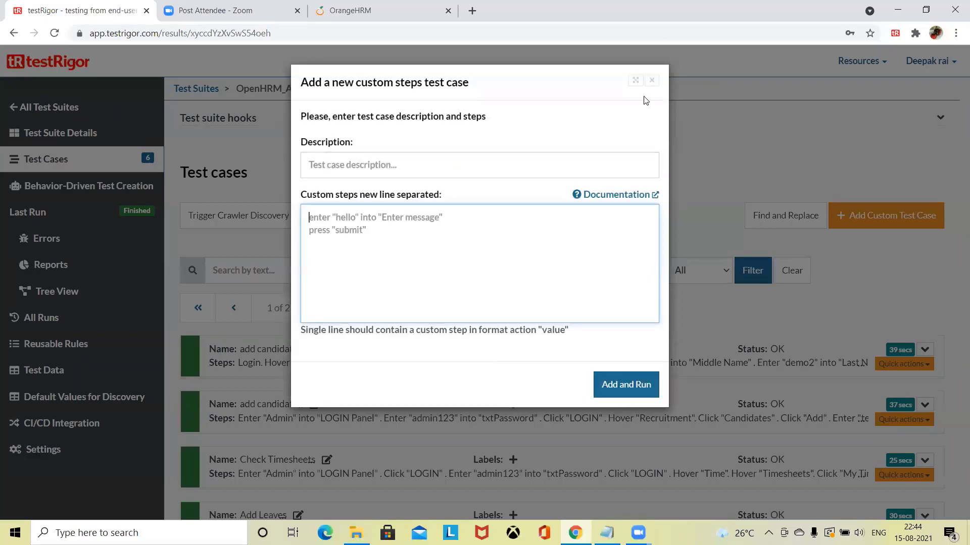
left_click(656, 84)
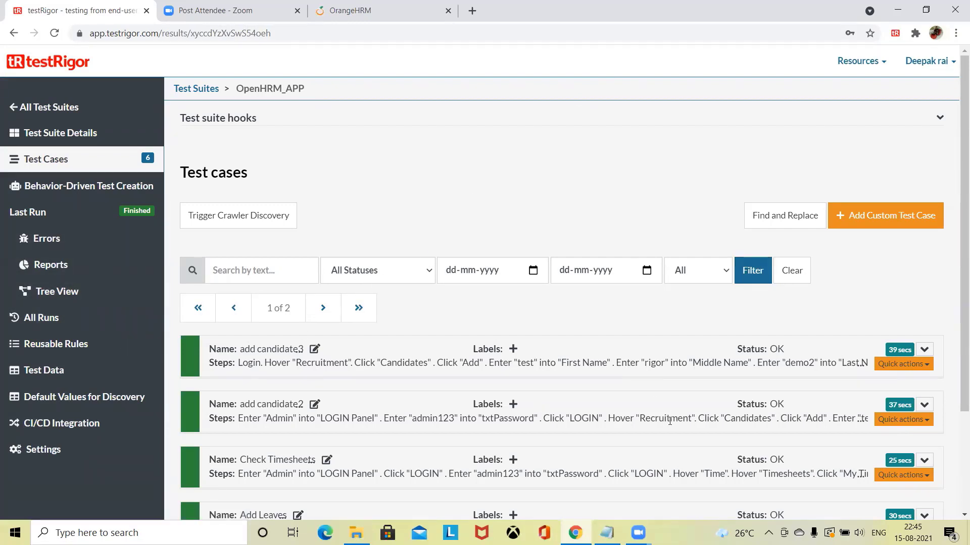
Step: Toggle add candidate3's details, set the status filter to New, and collapse Test suite hooks
left_click(925, 352)
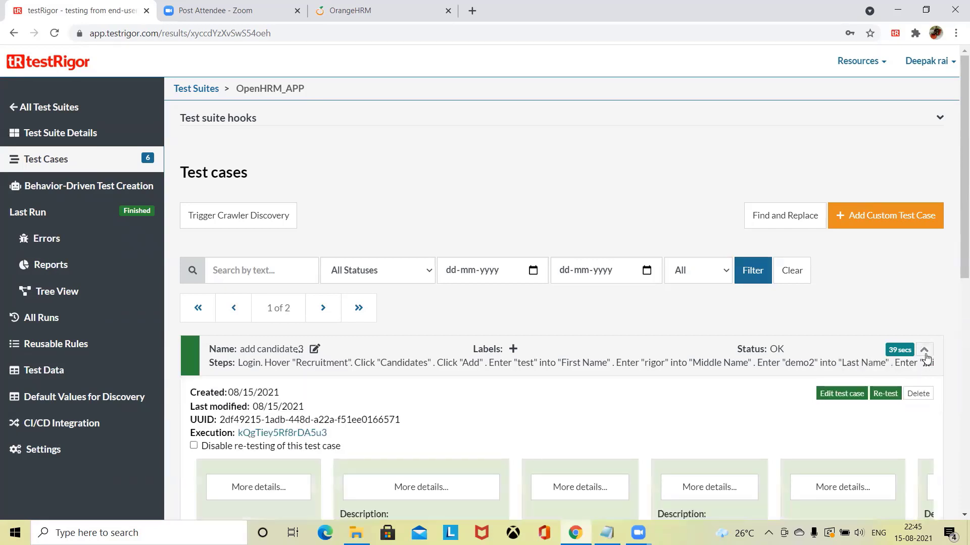
left_click(924, 352)
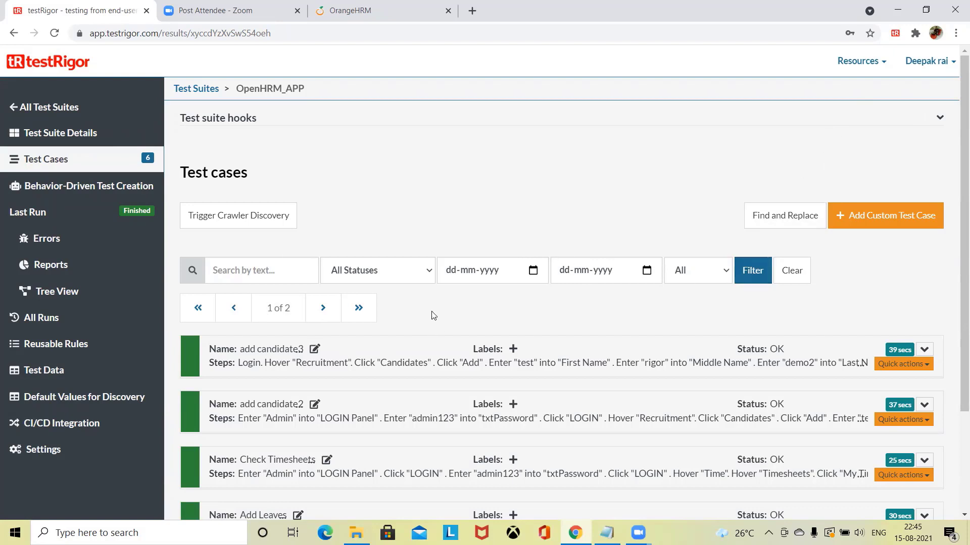
left_click(394, 270)
left_click(359, 307)
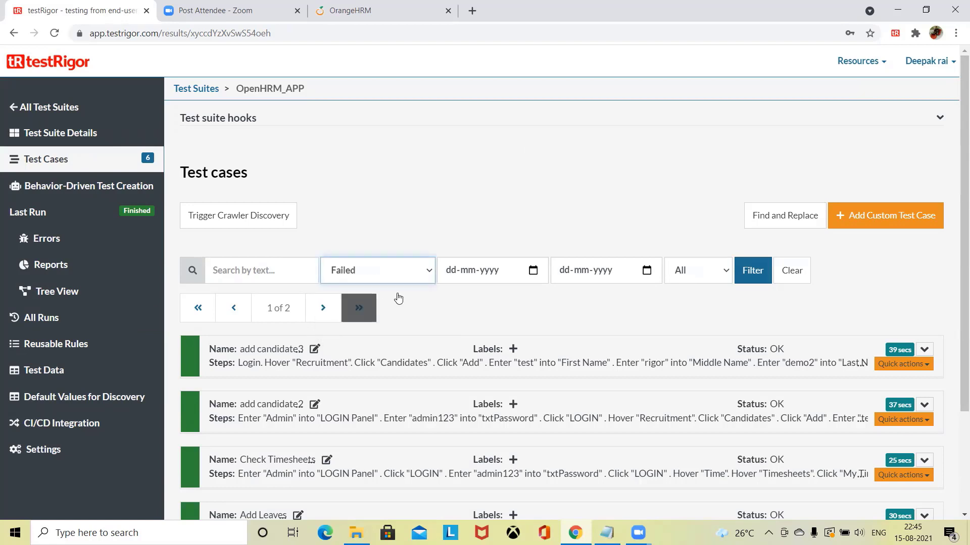
left_click(409, 270)
left_click(356, 313)
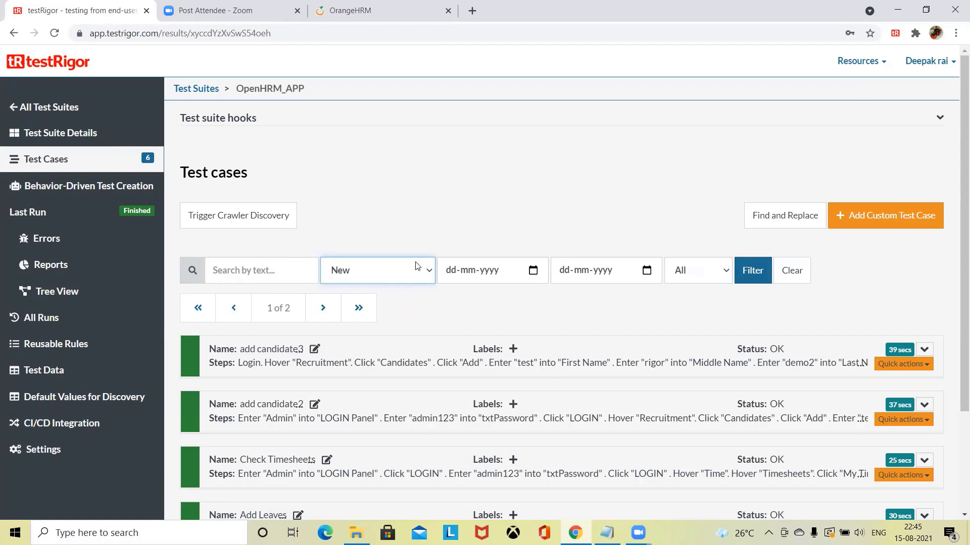
left_click(429, 270)
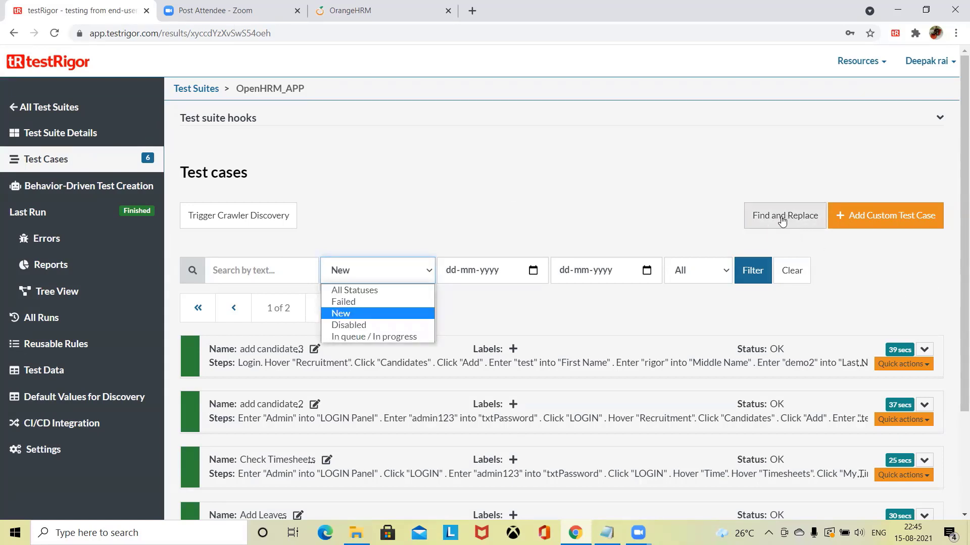
left_click(941, 121)
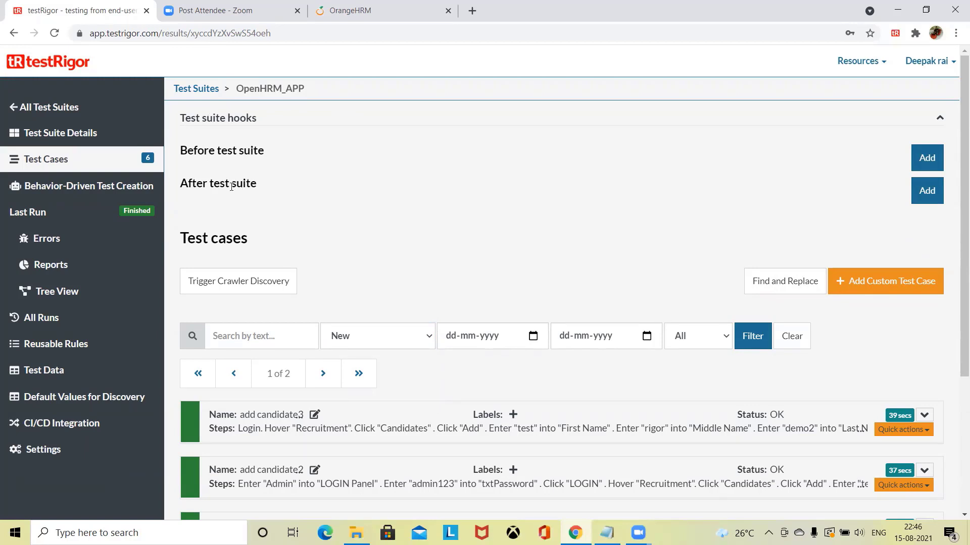
left_click(939, 118)
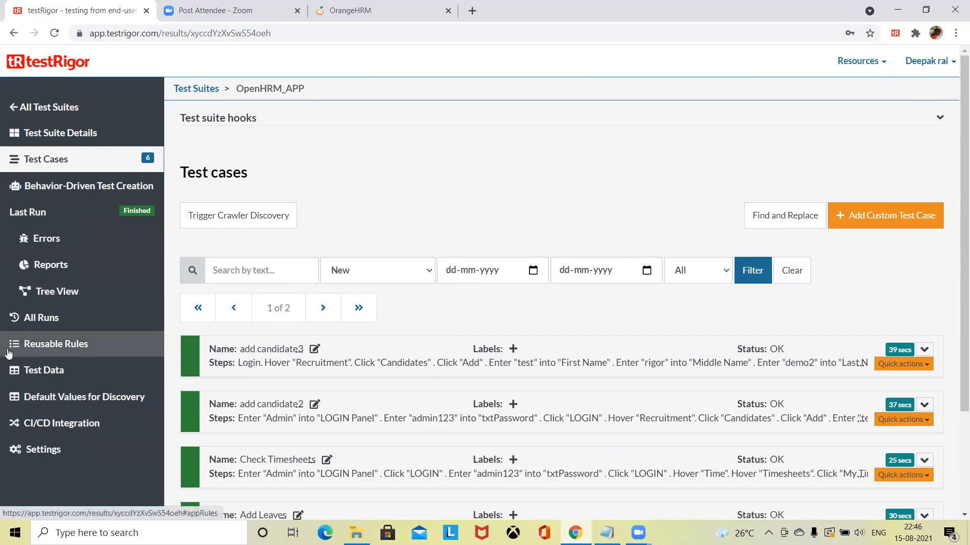